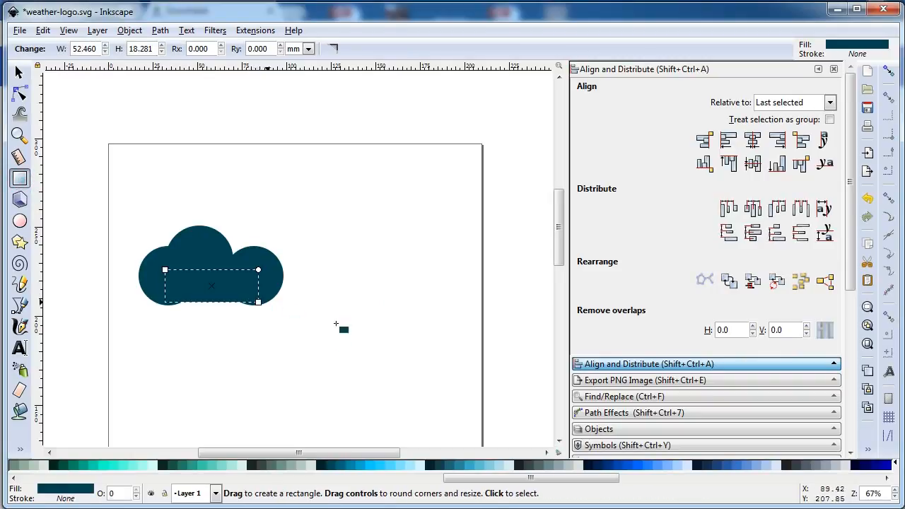
Fill the cloud's base rectangle with light blue and align its bottom edge with the left circle.
click(378, 465)
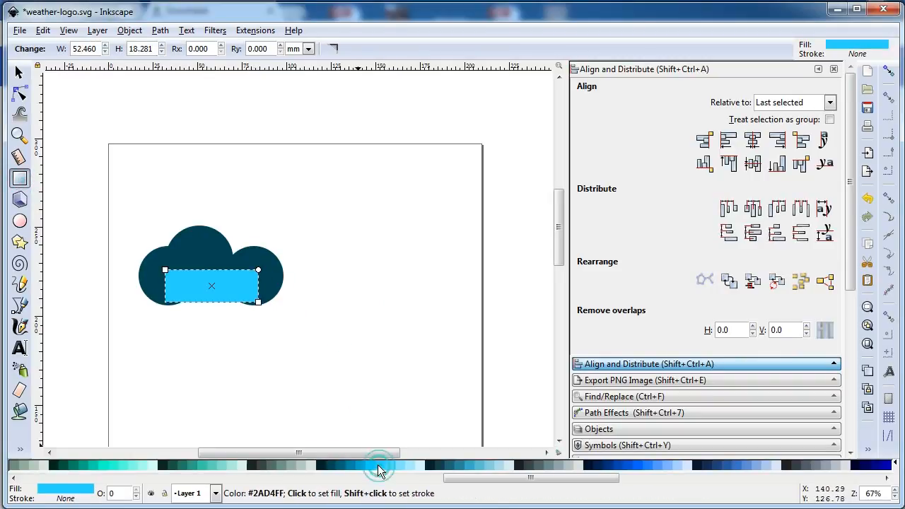
mouse_move(260, 272)
mouse_down()
mouse_move(260, 289)
mouse_move(259, 276)
mouse_up()
click(18, 72)
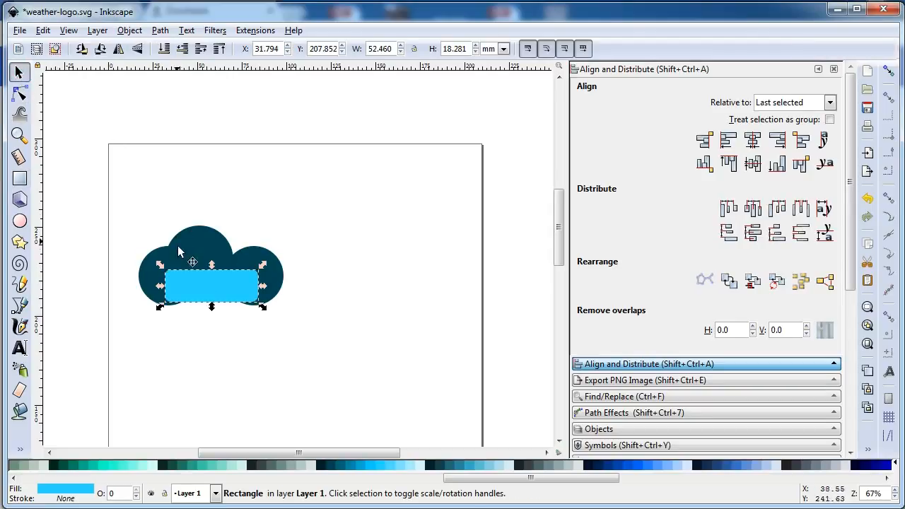
shift+click(145, 275)
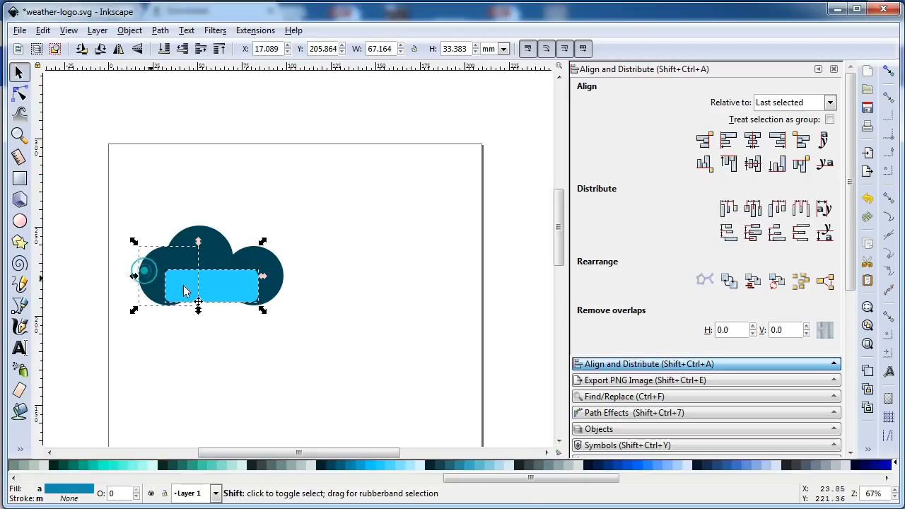
click(778, 163)
click(435, 286)
Merge the rectangle and the three dark circles into a single cloud shape with Union.
drag(392, 334, 110, 199)
click(165, 33)
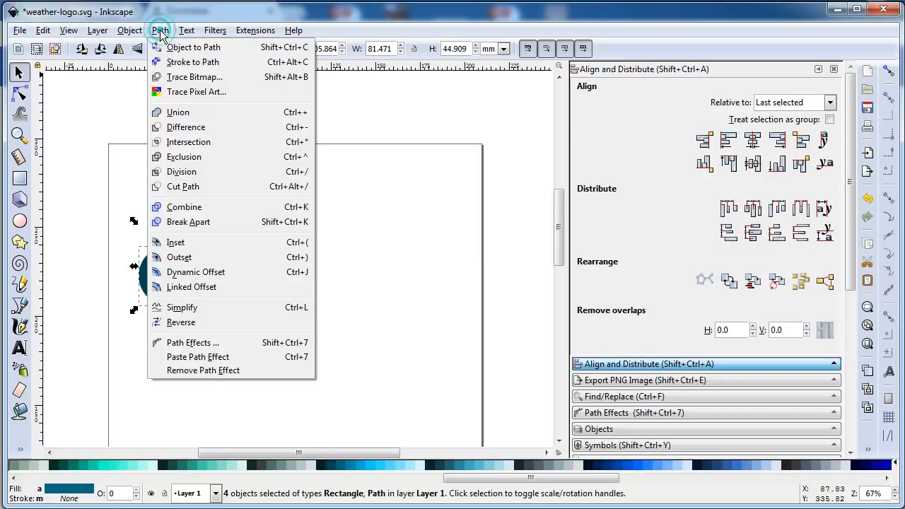
click(178, 111)
click(327, 243)
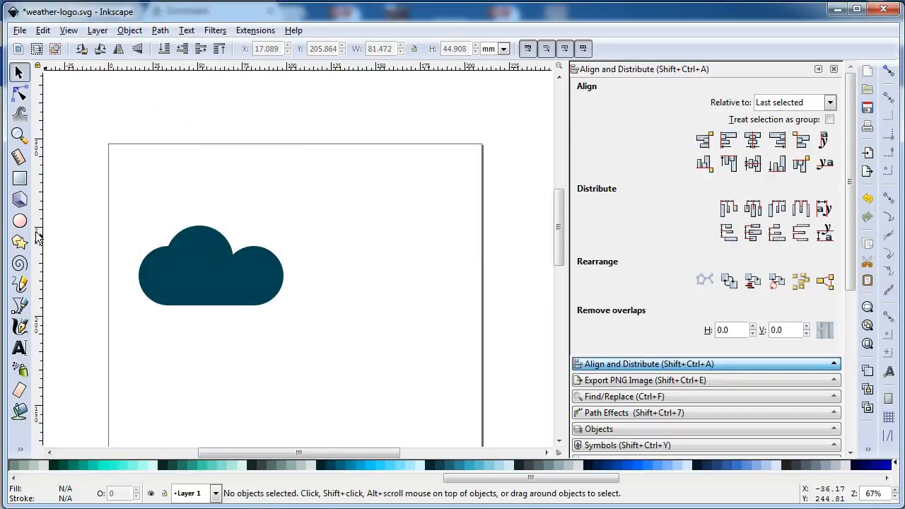
Draw a light blue circle about 21 mm across beside the dark cloud, and place an overlapping duplicate up and to its right.
drag(330, 241, 347, 262)
click(19, 72)
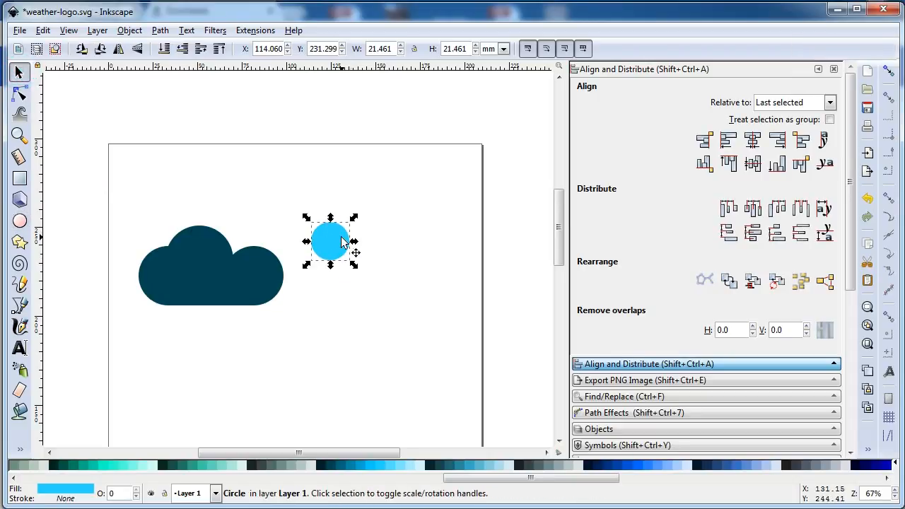
right_click(338, 239)
click(373, 329)
drag(351, 245, 358, 245)
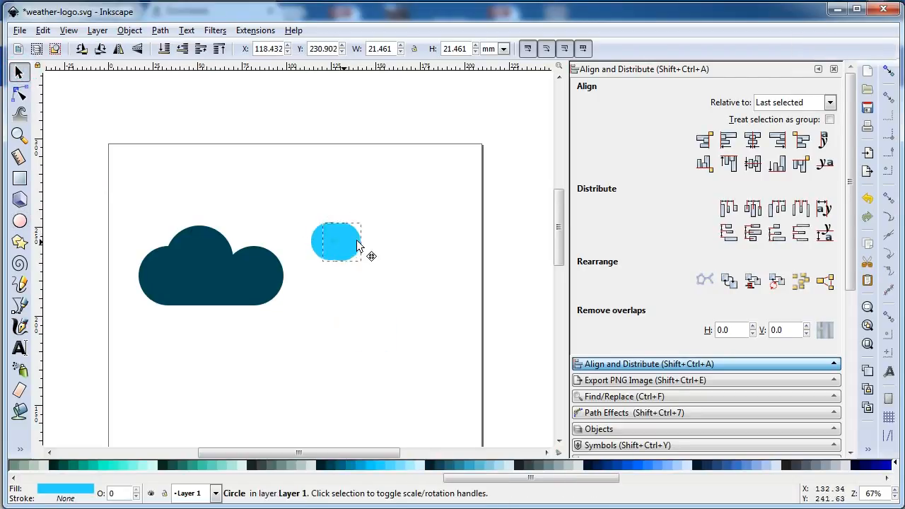
Duplicate the light blue circle twice more, placing the copies to the right to form a descending overlapping row.
right_click(365, 235)
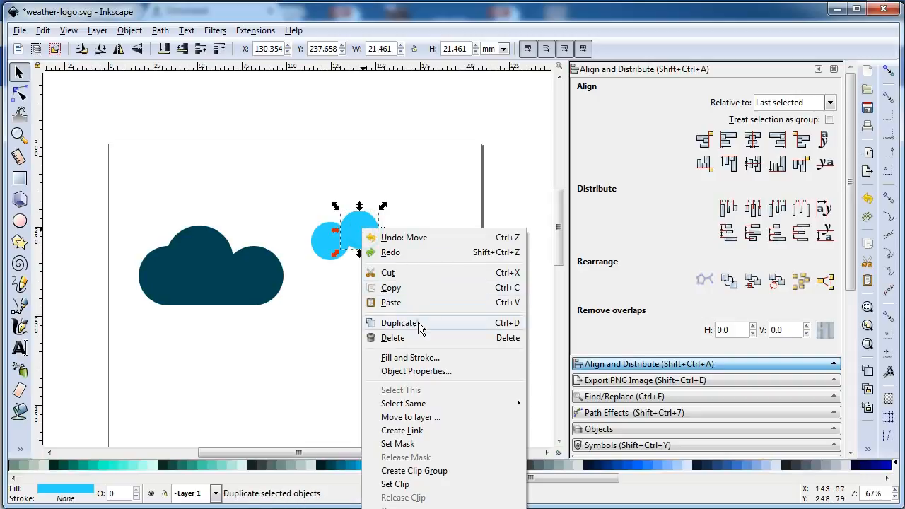
click(374, 322)
drag(369, 231, 425, 255)
right_click(394, 237)
click(446, 330)
click(424, 277)
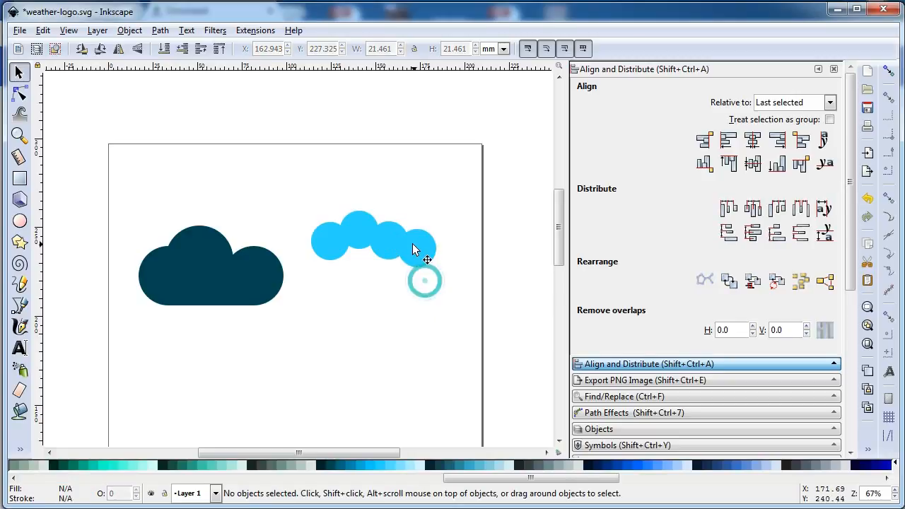
Enlarge the leftmost light blue circle to about 27 mm across and move the second circle slightly upward.
click(335, 256)
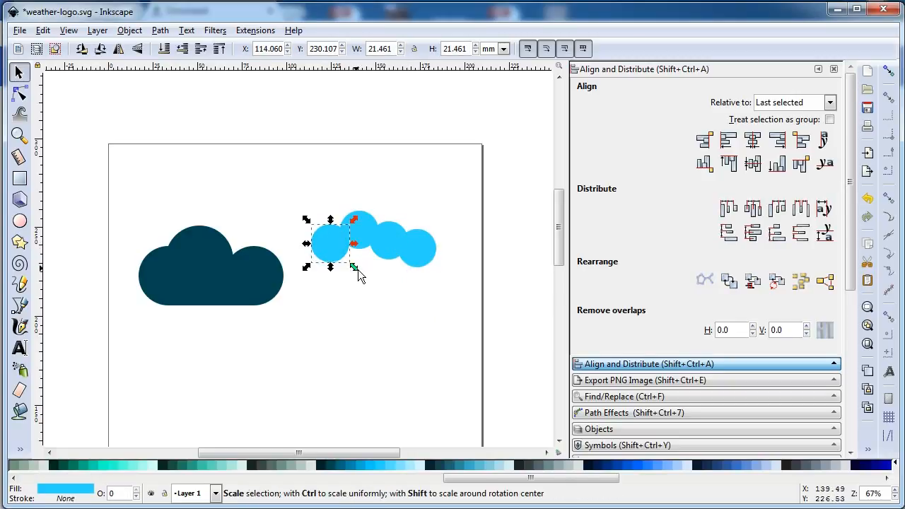
drag(358, 270, 361, 273)
click(367, 221)
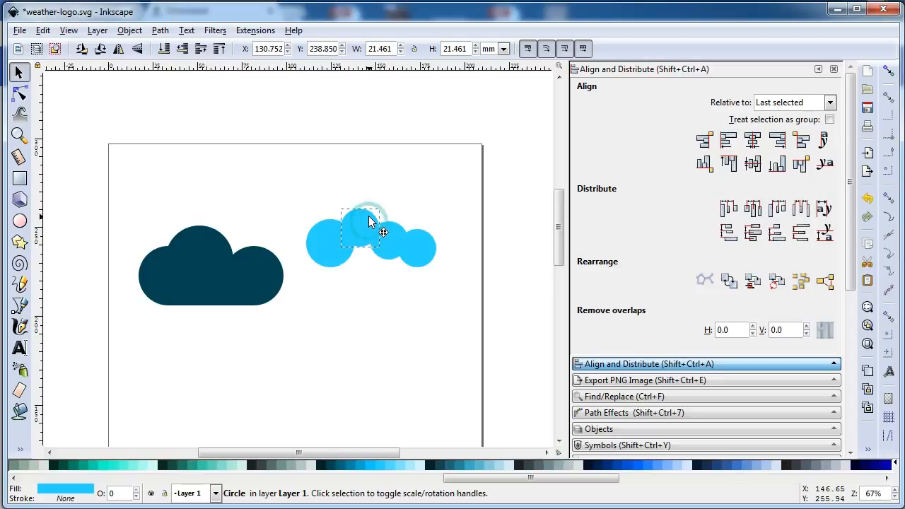
click(352, 273)
click(416, 257)
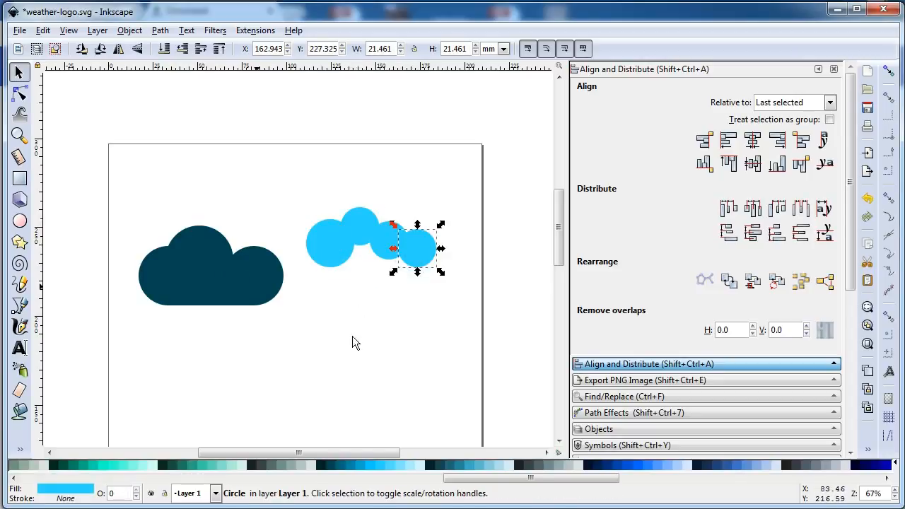
Draw a light blue rectangle about 54 by 15 mm across the lower part of the four circles.
click(19, 178)
drag(323, 239, 422, 264)
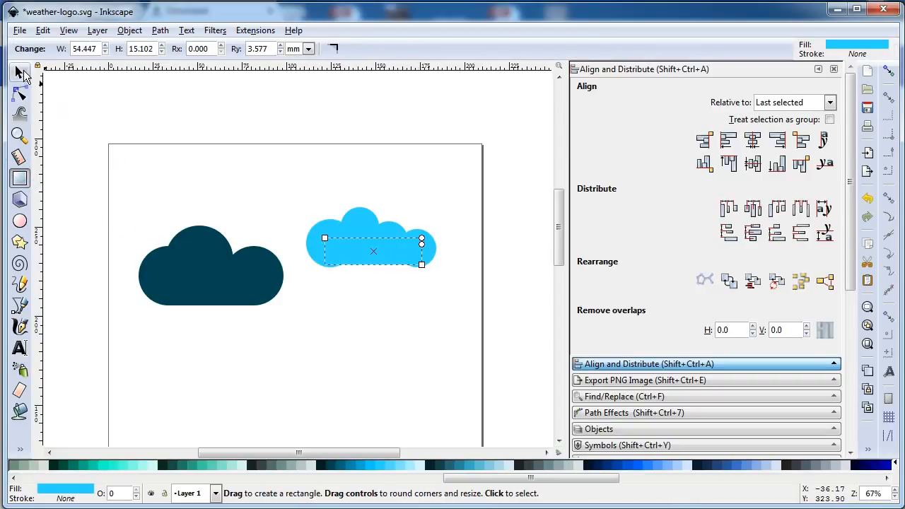
click(19, 72)
Align the new rectangle's bottom edge with the bottom of the leftmost light blue circle.
click(377, 289)
click(420, 254)
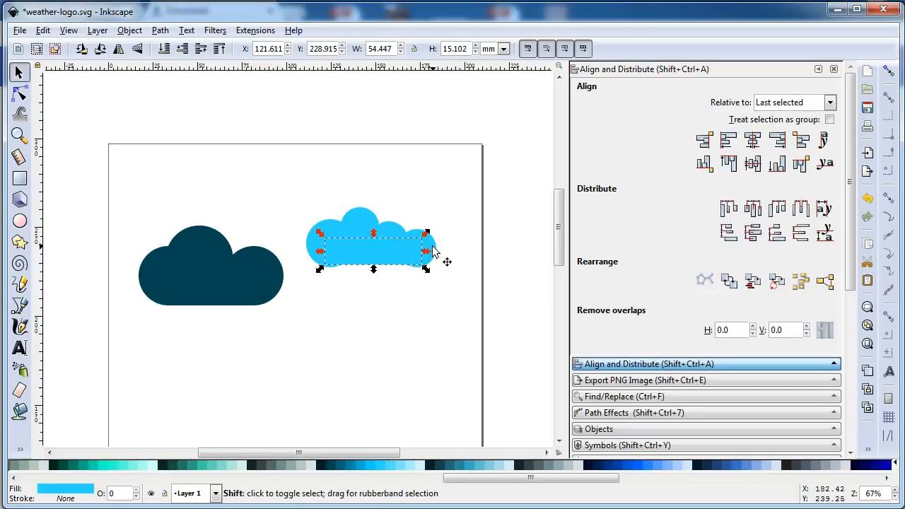
shift+click(316, 256)
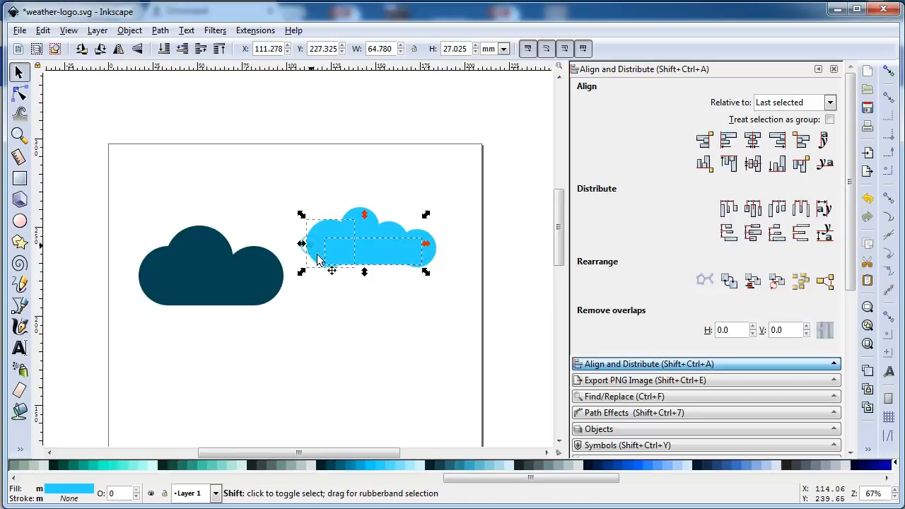
click(777, 166)
click(400, 303)
Merge the light blue circles and rectangle into one cloud with Union, and save the document.
click(455, 292)
drag(469, 290, 290, 179)
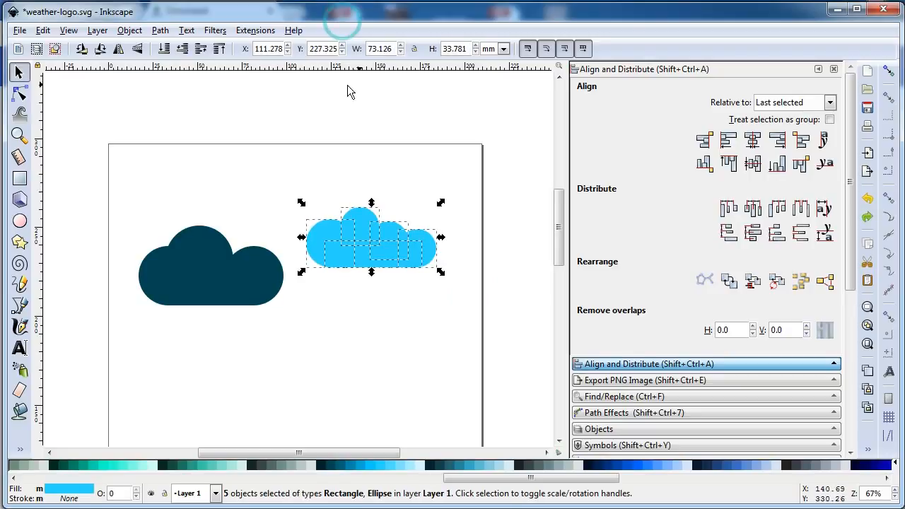
click(161, 32)
click(190, 114)
click(372, 323)
key(ctrl+s)
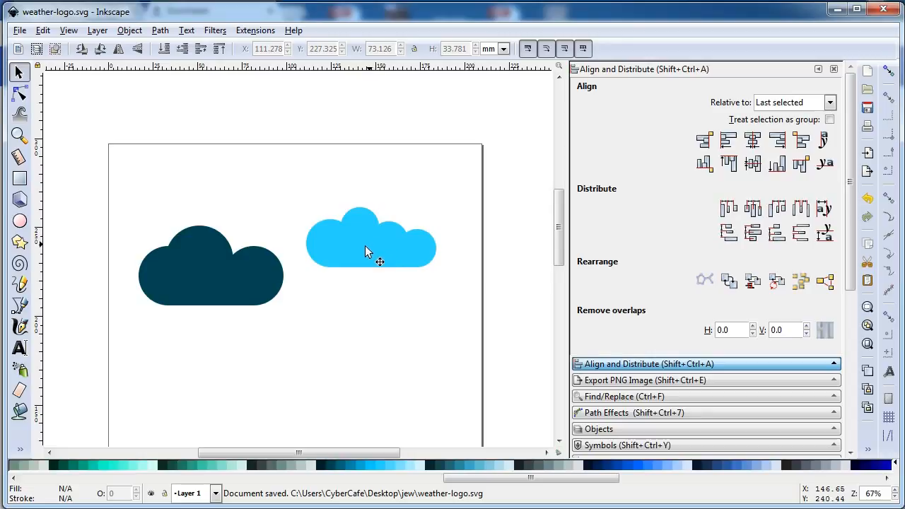
Duplicate the dark cloud and the light blue cloud together in place.
click(19, 134)
drag(89, 156, 495, 365)
click(19, 75)
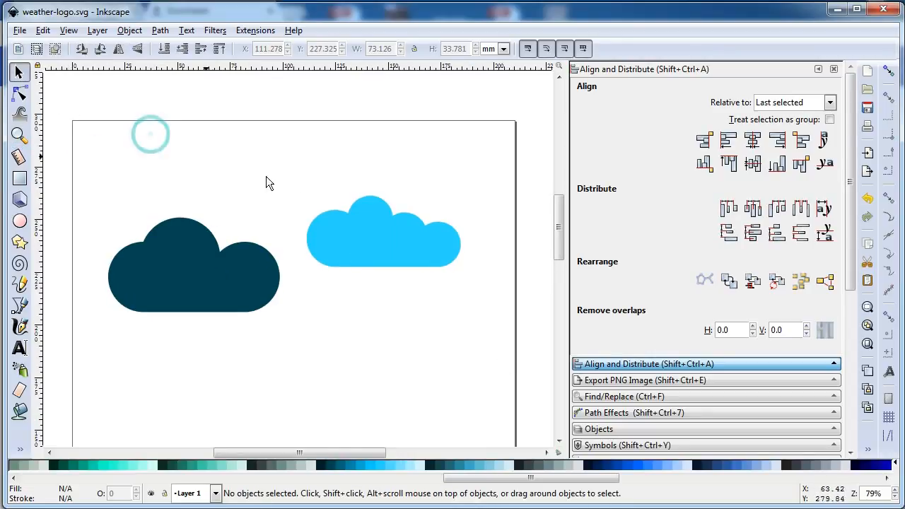
click(326, 239)
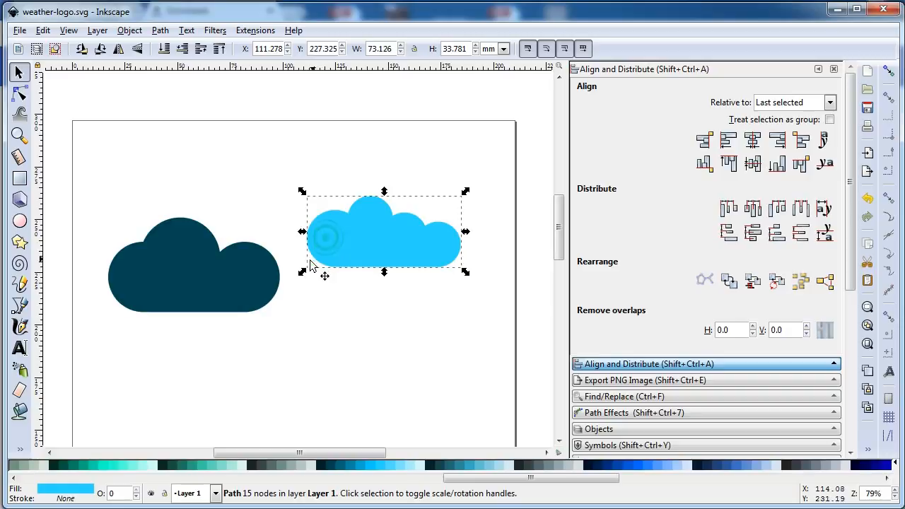
shift+click(235, 273)
right_click(235, 273)
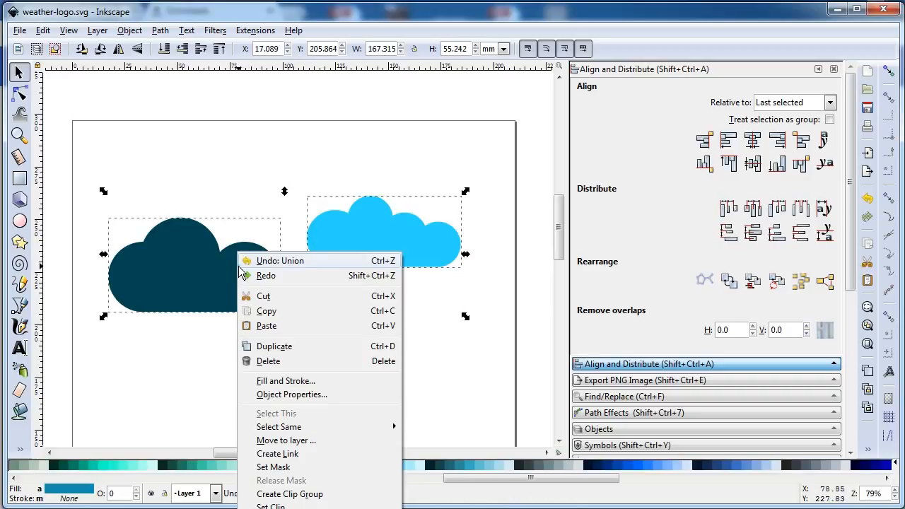
click(276, 346)
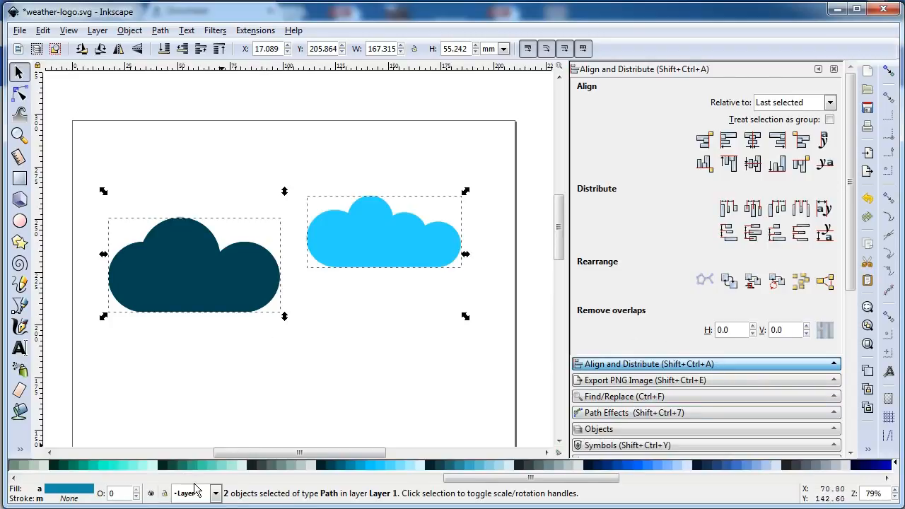
Fill the two duplicated clouds with dark grey #374548 and give them a flat-colour stroke.
drag(463, 483, 485, 483)
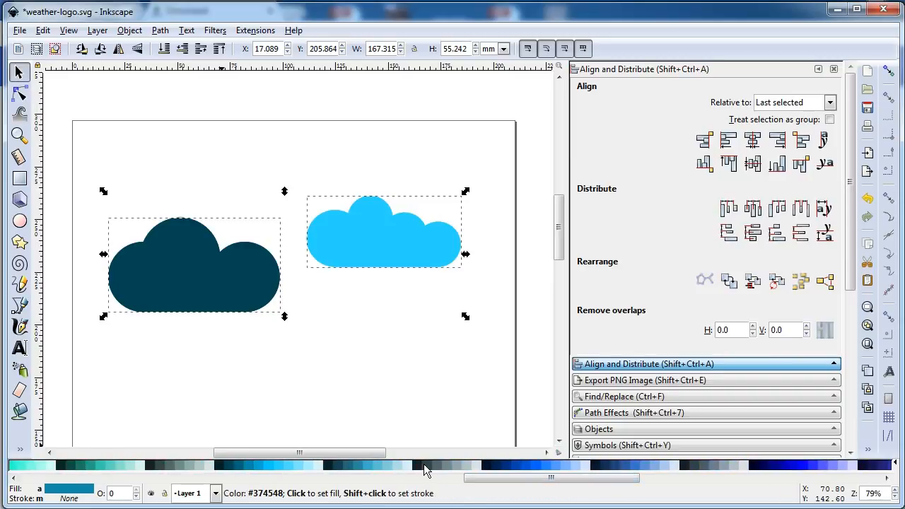
click(431, 471)
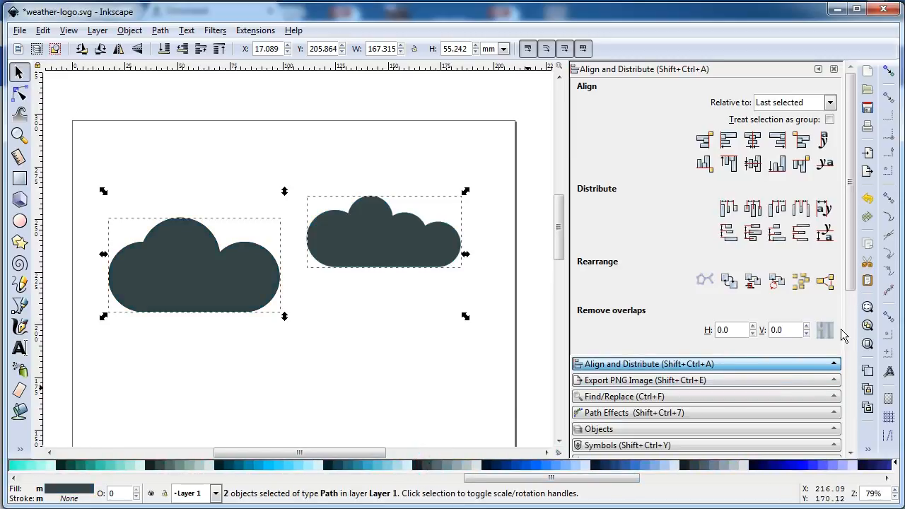
key(ctrl+shift+f)
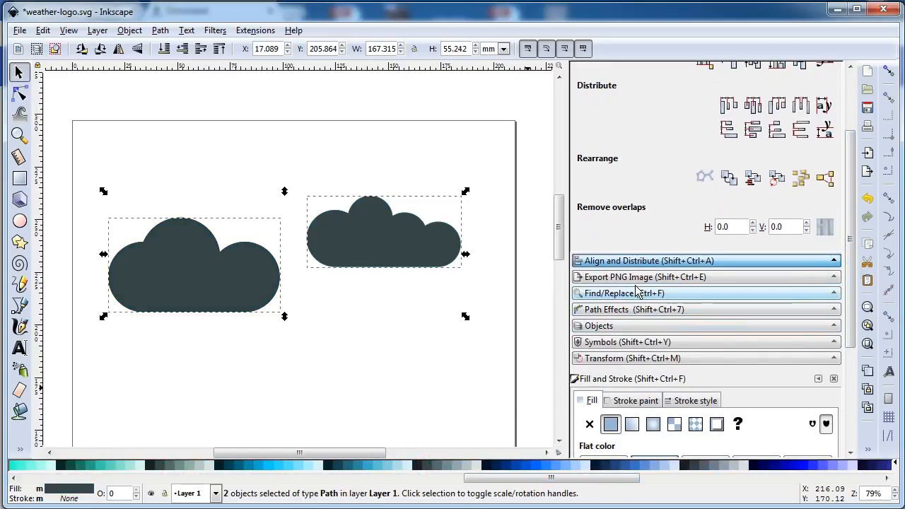
scroll(847, 293, down, 5)
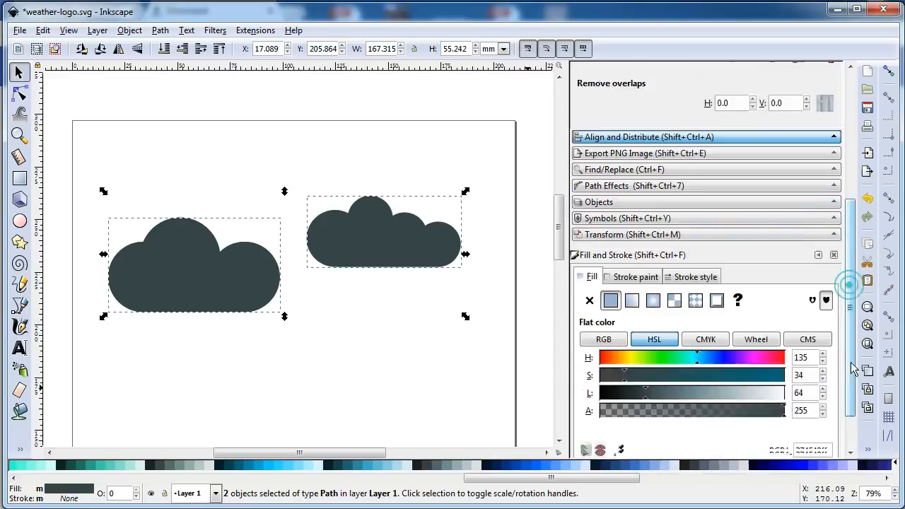
click(637, 227)
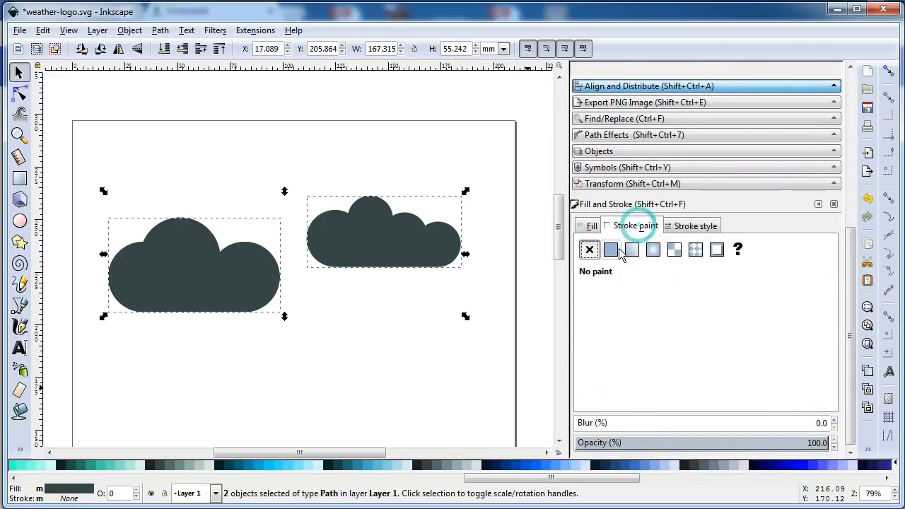
click(611, 250)
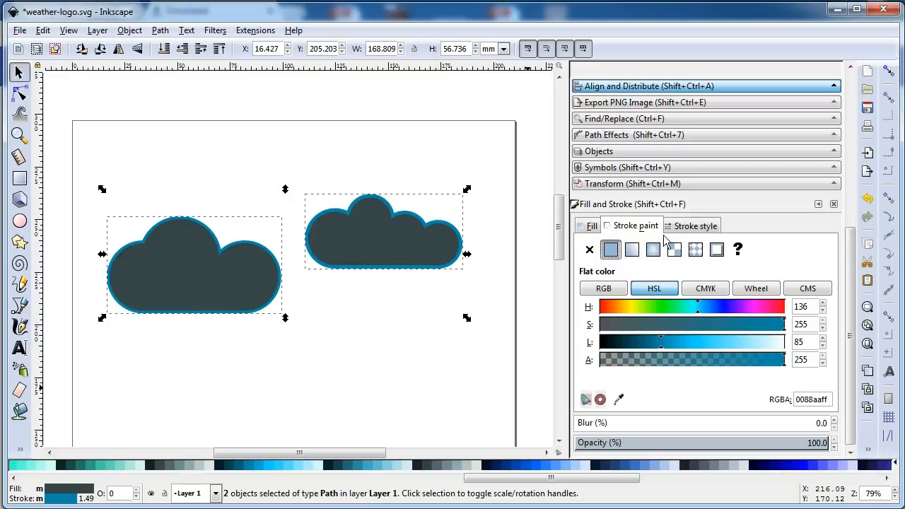
Set the stroke width of both duplicated clouds to 5 px.
click(693, 226)
click(743, 249)
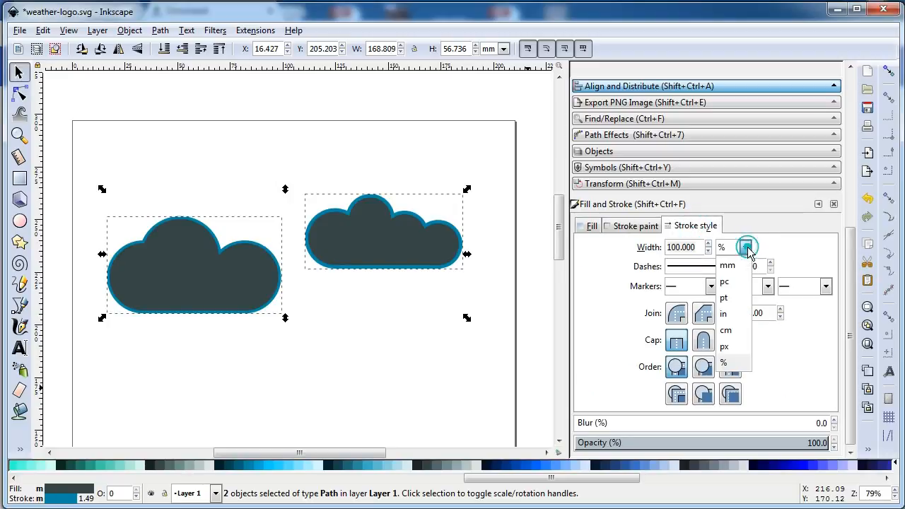
click(727, 347)
double_click(688, 247)
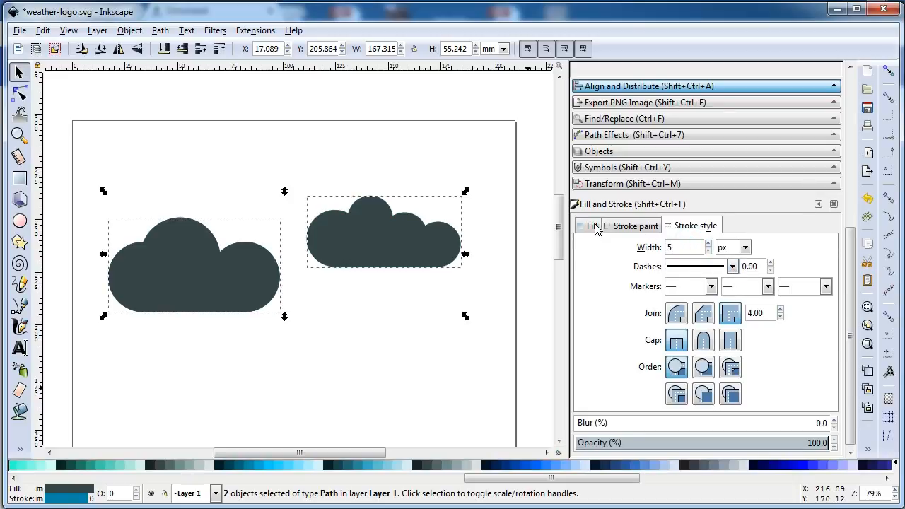
key(Return)
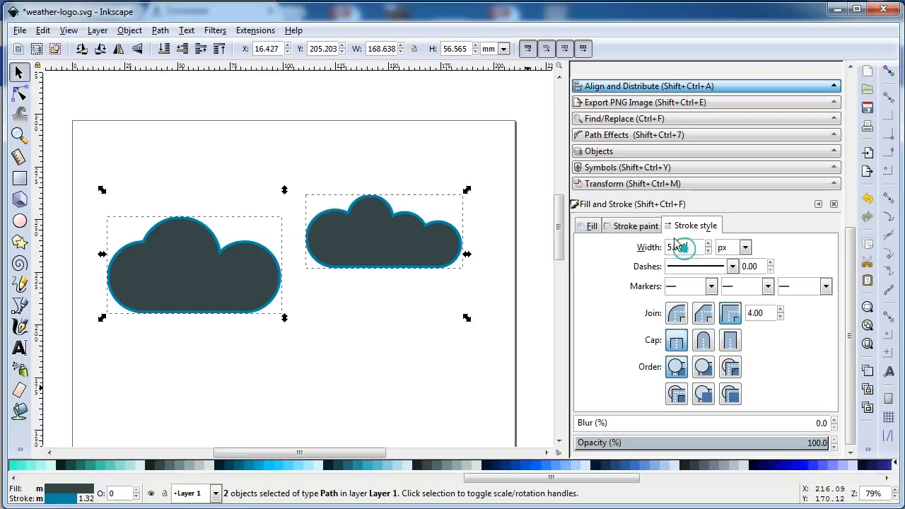
Convert the strokes of both duplicated clouds to paths so only their outlines remain.
click(636, 226)
click(590, 225)
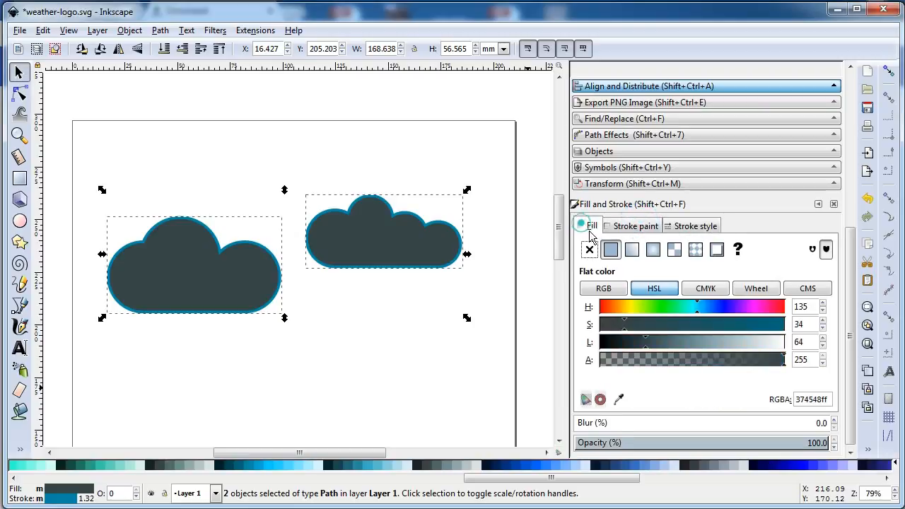
click(161, 31)
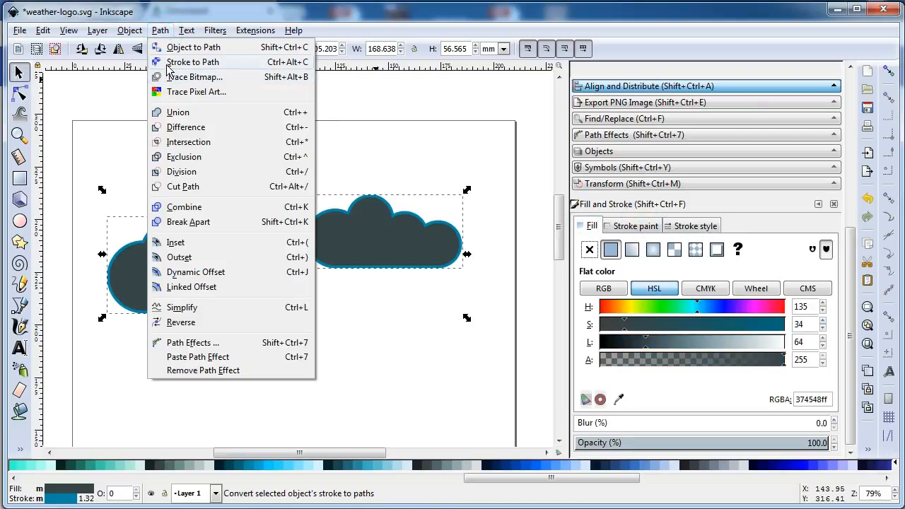
click(253, 68)
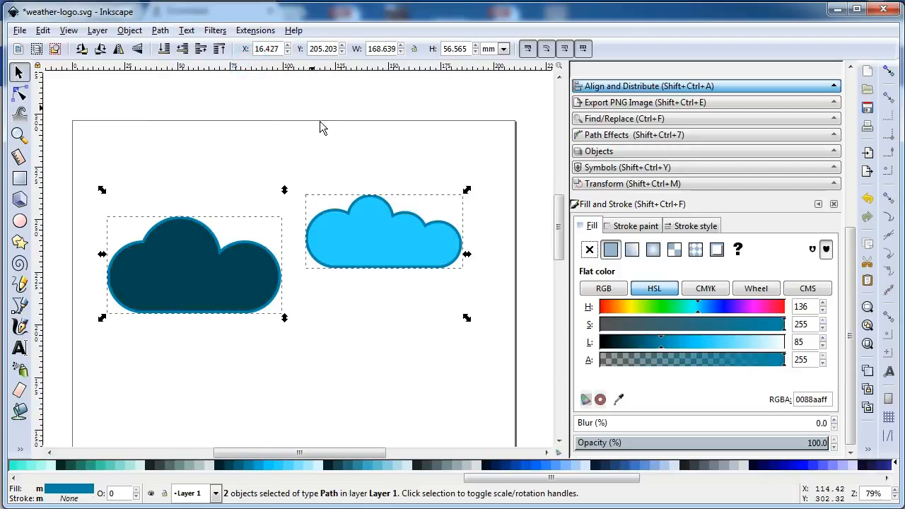
Give the dark cloud's outline a linear gradient fill running vertically from below its base to above its top.
key(z)
click(22, 70)
click(199, 189)
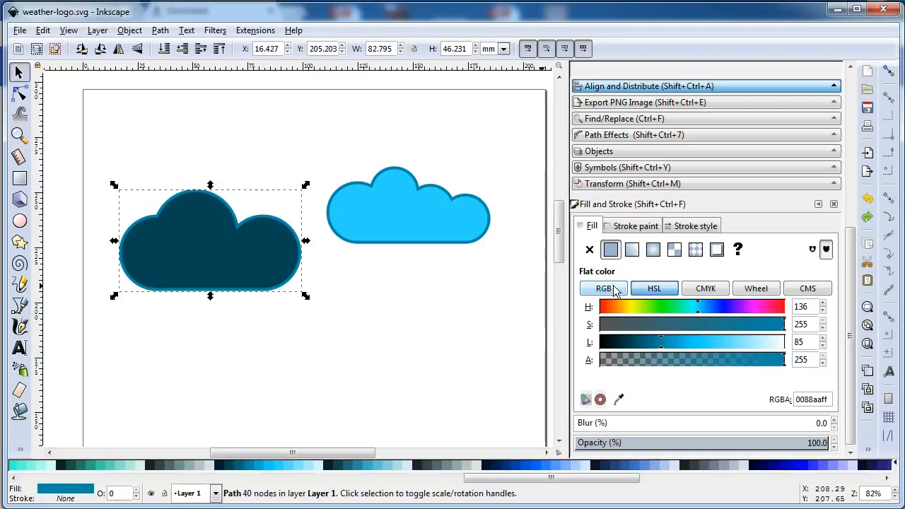
click(632, 250)
click(605, 400)
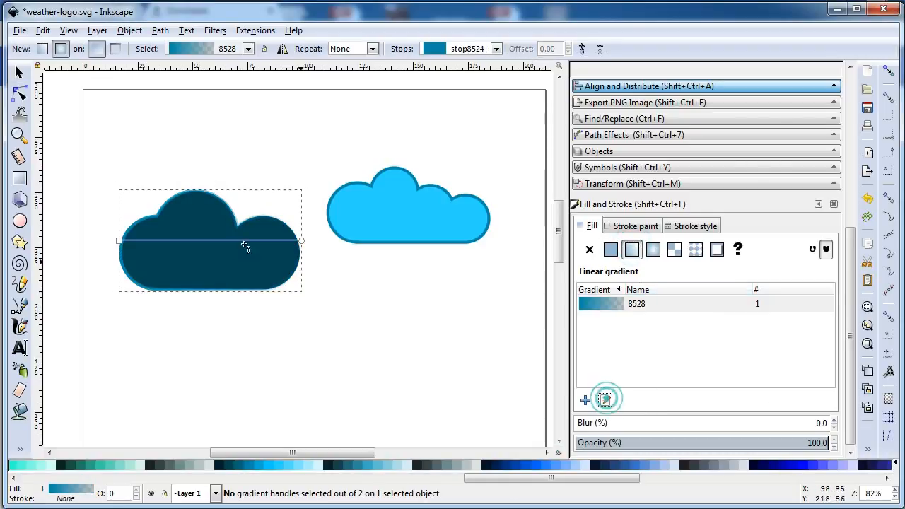
drag(122, 244, 205, 296)
drag(302, 242, 205, 184)
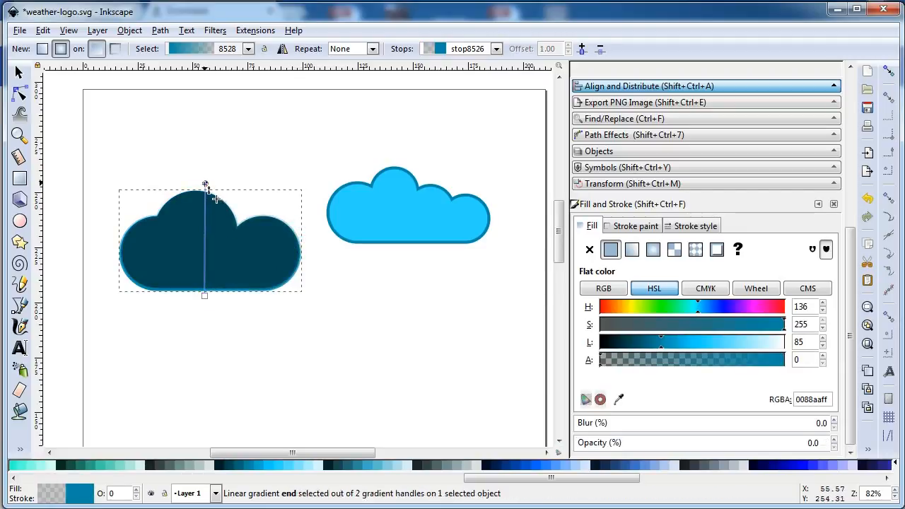
Colour the dark cloud outline's gradient stops #00CCFF at the top and #006680 at the bottom.
click(264, 464)
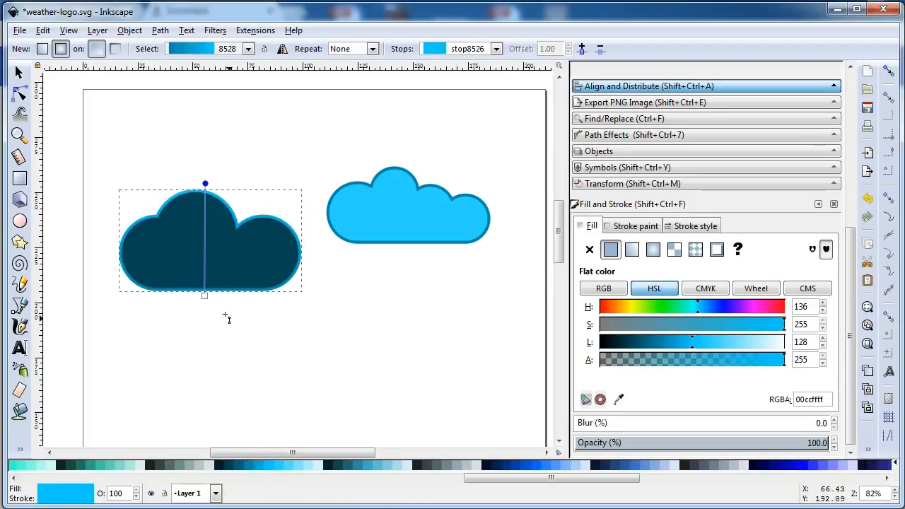
click(204, 295)
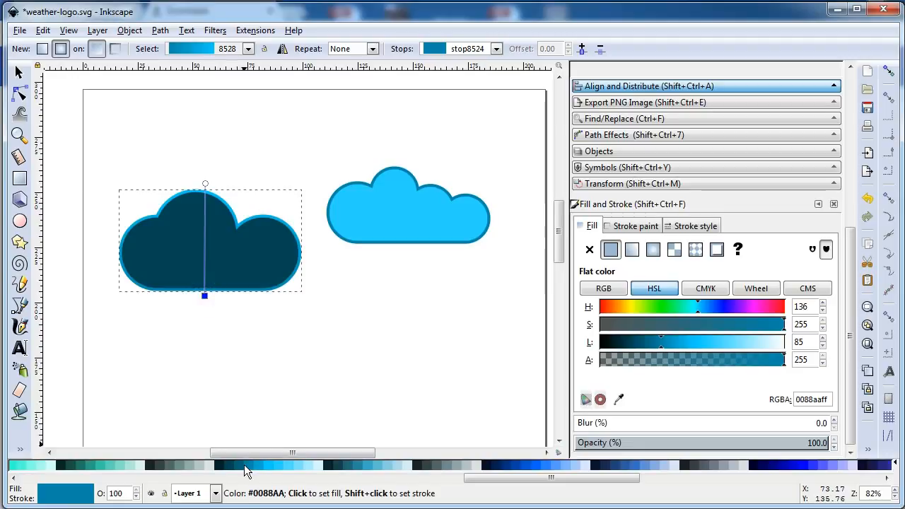
click(240, 465)
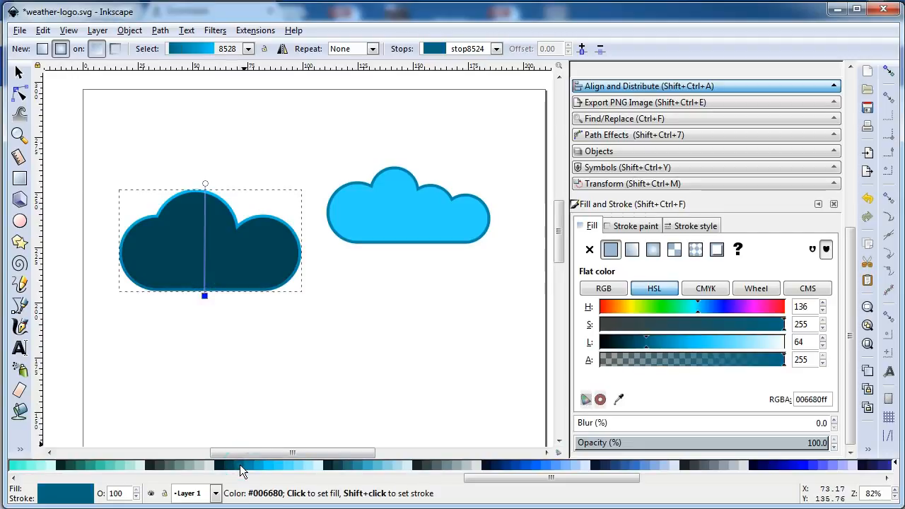
Fill the dark cloud's body with flat blue #0088AA.
click(20, 73)
click(193, 239)
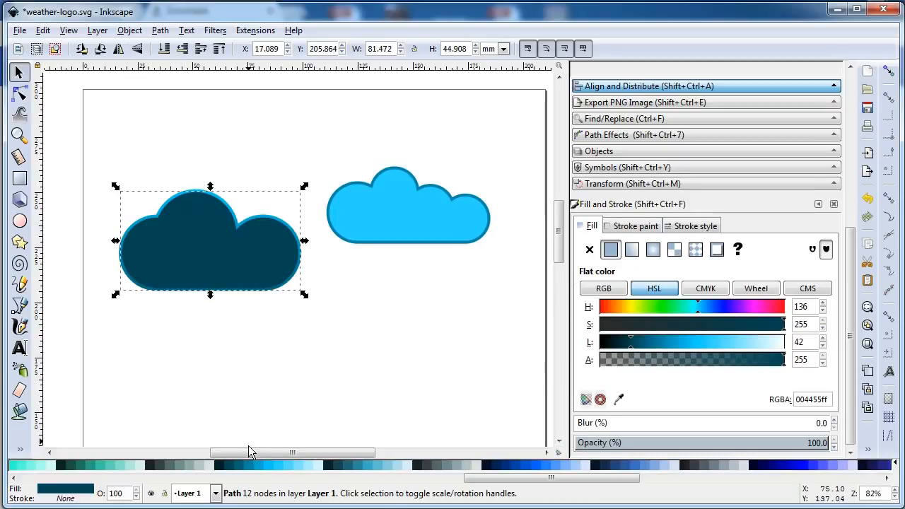
click(247, 466)
click(303, 368)
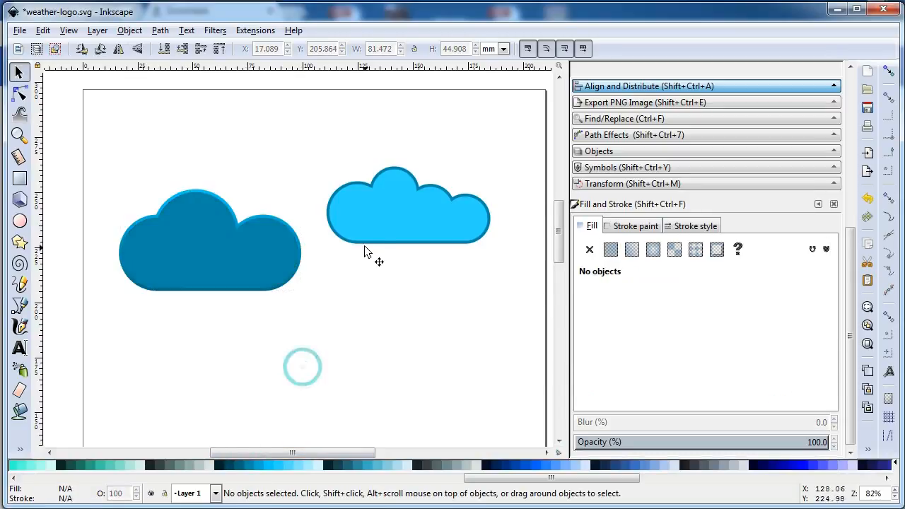
Give the light blue cloud's outline a linear gradient fill running vertically from below its base to above its top.
click(398, 166)
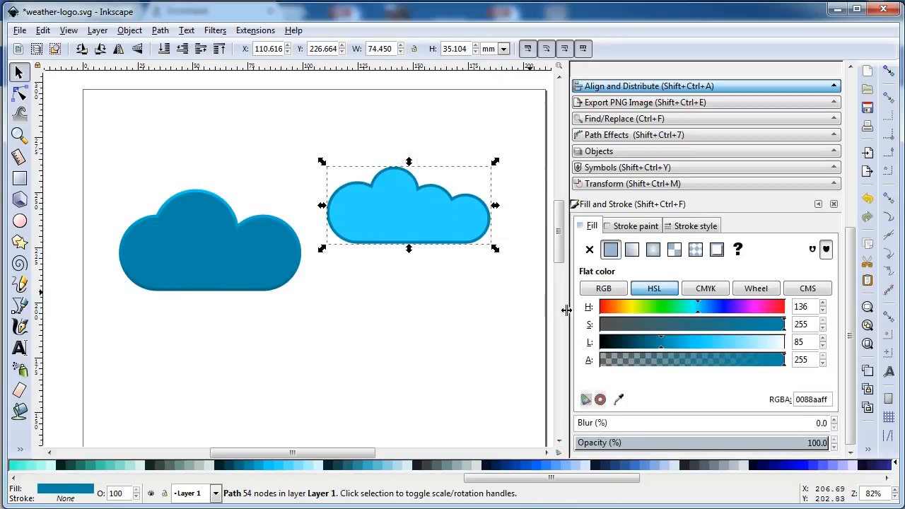
click(634, 251)
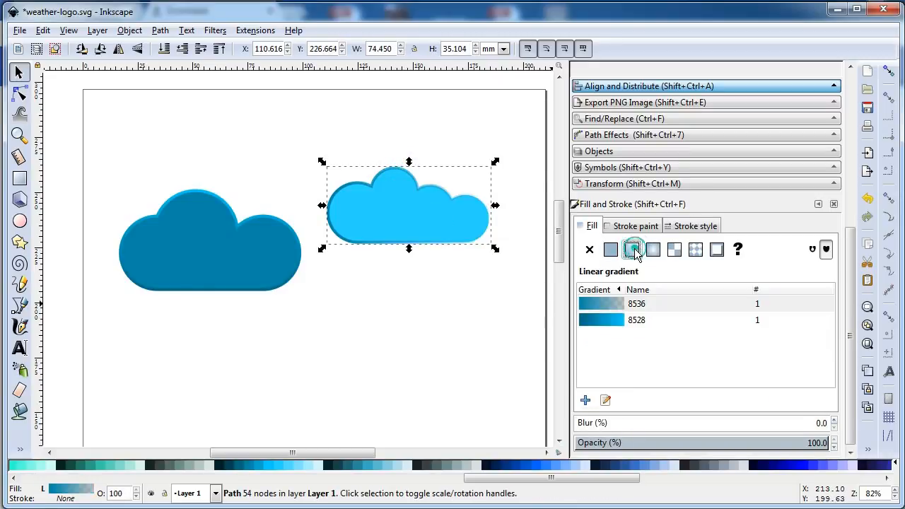
click(605, 400)
drag(326, 205, 398, 252)
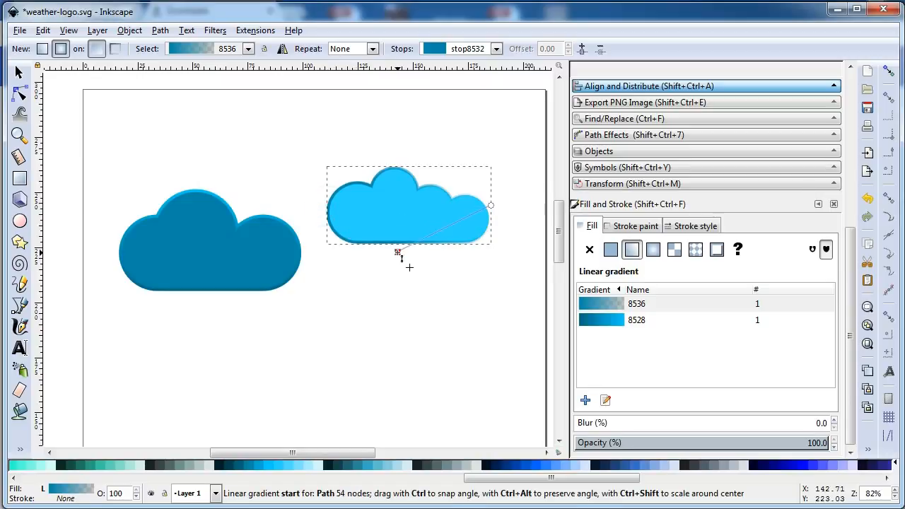
drag(491, 205, 398, 161)
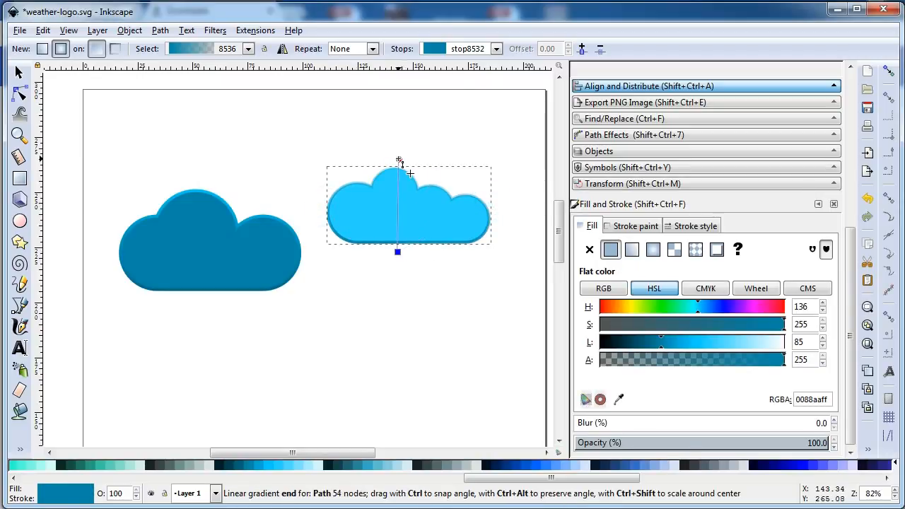
Colour the light cloud outline's gradient stops #2AD4FF at the top and #00AAD4 at the bottom.
click(399, 161)
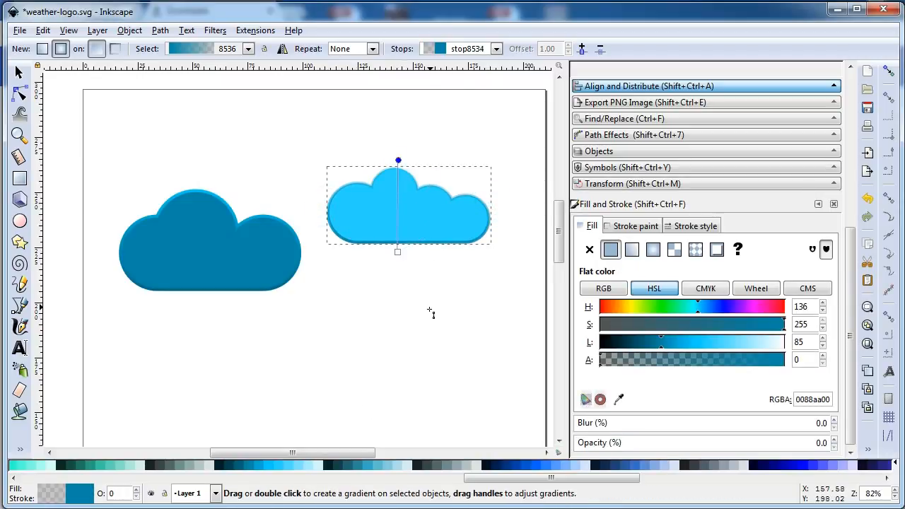
click(268, 466)
click(277, 466)
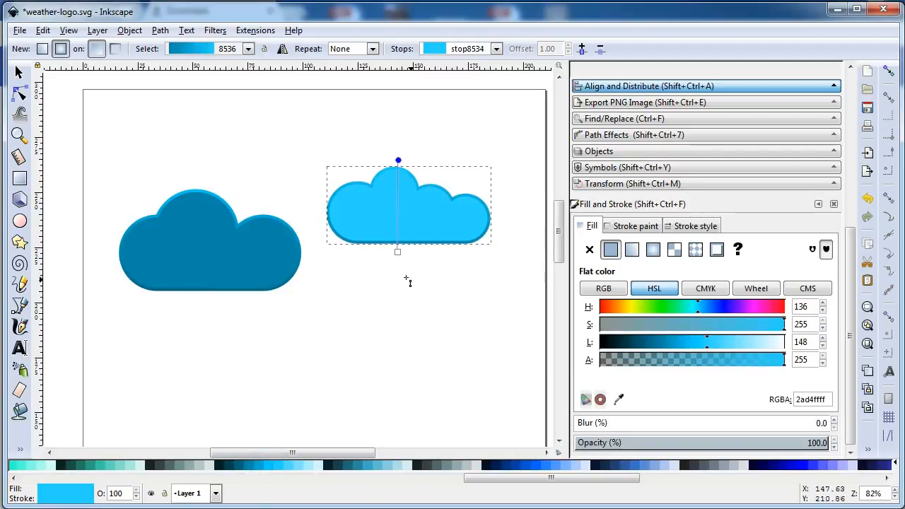
click(397, 252)
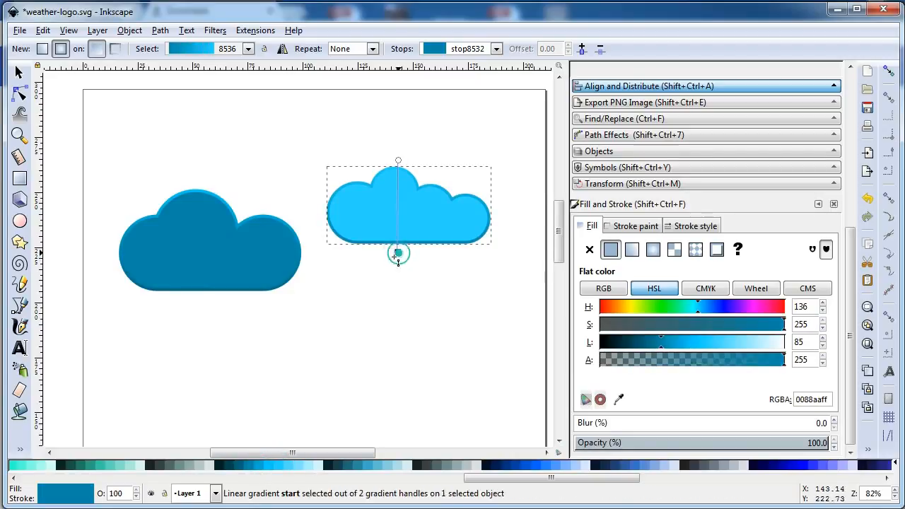
click(257, 464)
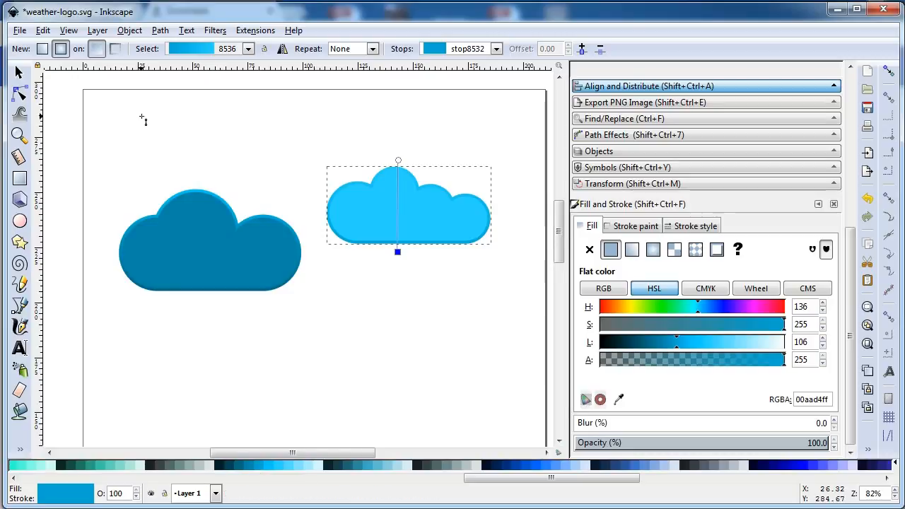
Fill the light blue cloud's body with flat blue #00AAD4.
click(18, 72)
click(465, 297)
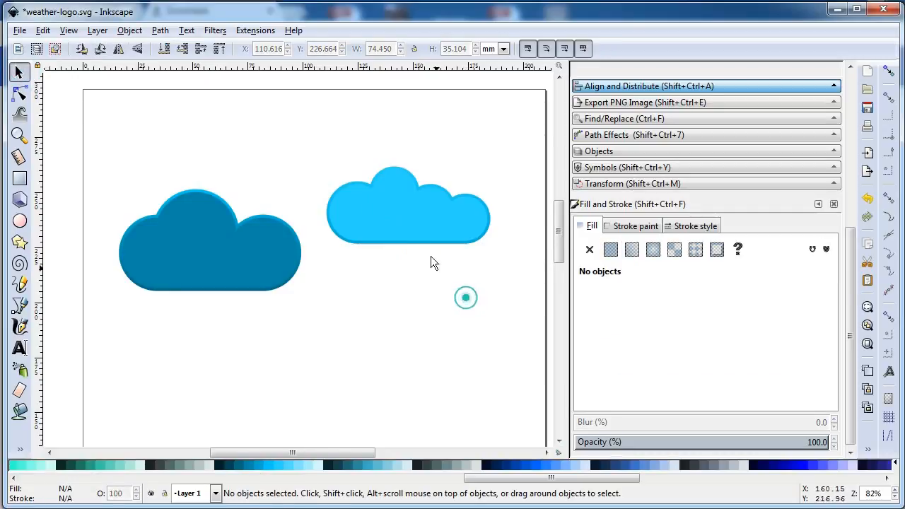
click(401, 232)
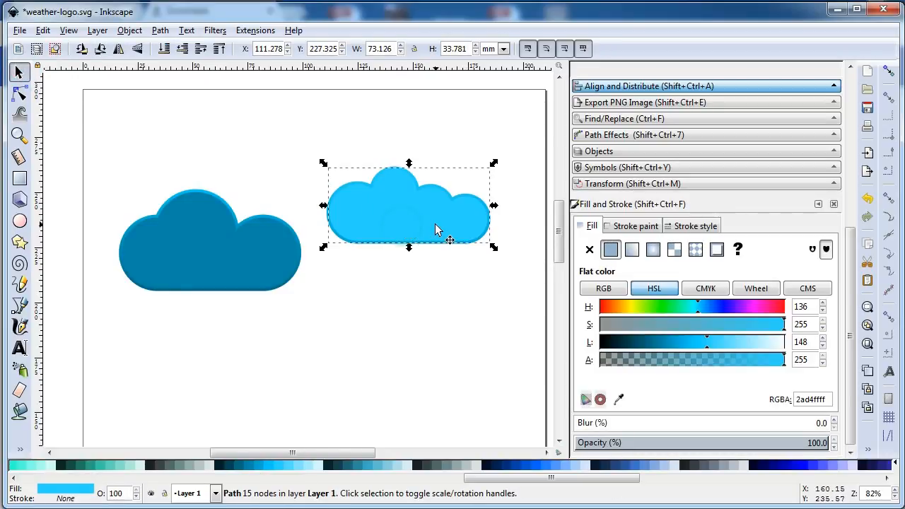
click(263, 471)
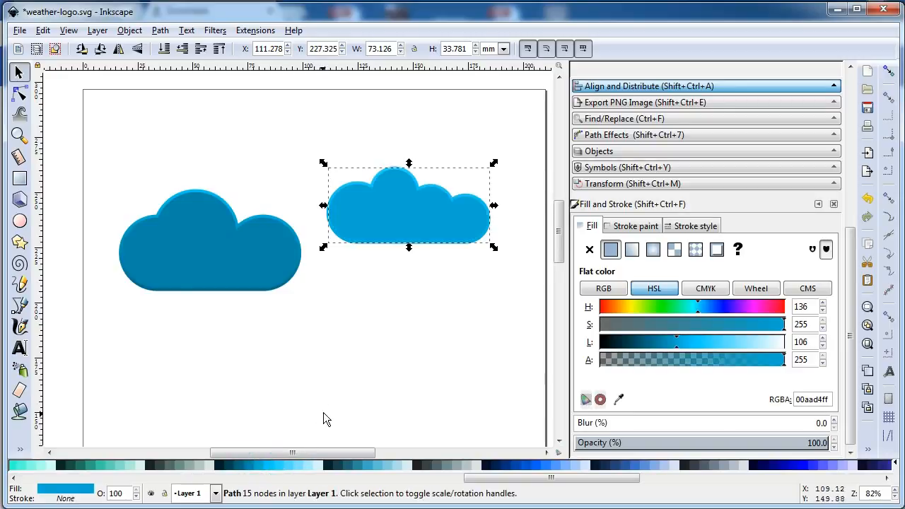
click(426, 327)
Place the lighter cloud with its outline inside the lower part of the darker cloud, shrink it slightly, and save the file.
drag(507, 299, 315, 136)
drag(423, 211, 238, 256)
drag(313, 292, 302, 286)
drag(265, 255, 241, 254)
click(242, 259)
click(325, 338)
key(ctrl+s)
Draw a narrow upright rectangle about 7.6 mm wide and 45.8 mm high beside the clouds.
drag(280, 450, 270, 451)
key(F3)
drag(73, 160, 494, 411)
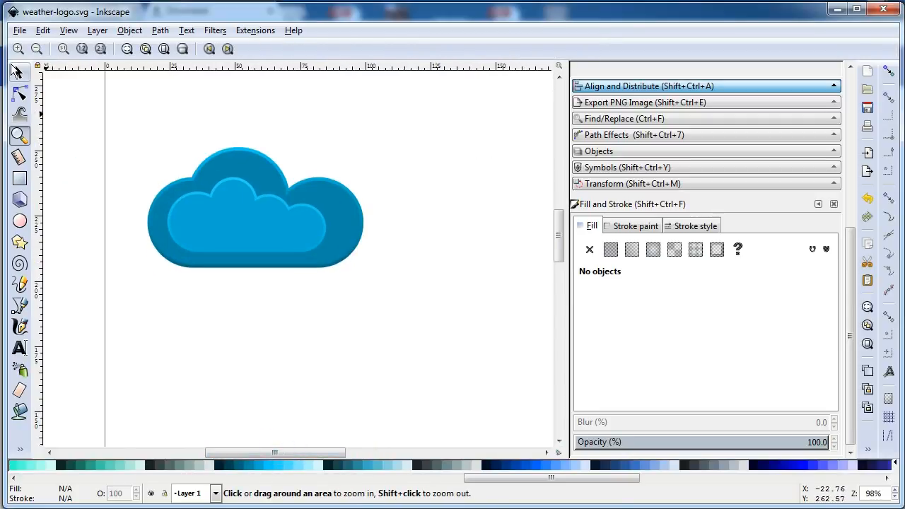
click(16, 71)
click(19, 179)
drag(418, 150, 435, 266)
drag(435, 150, 461, 126)
click(19, 71)
Remove the rectangle's stroke and widen it to about 12.7 mm.
click(630, 227)
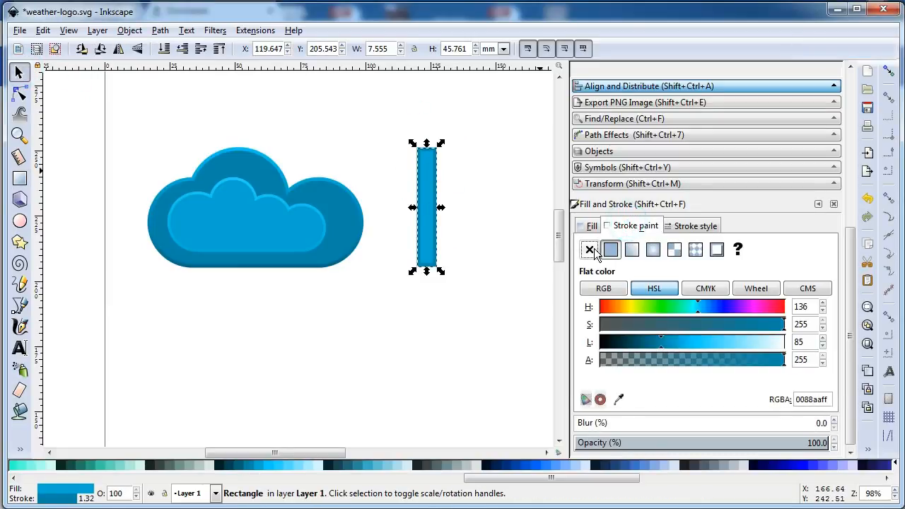
click(589, 249)
click(592, 225)
drag(439, 208, 457, 207)
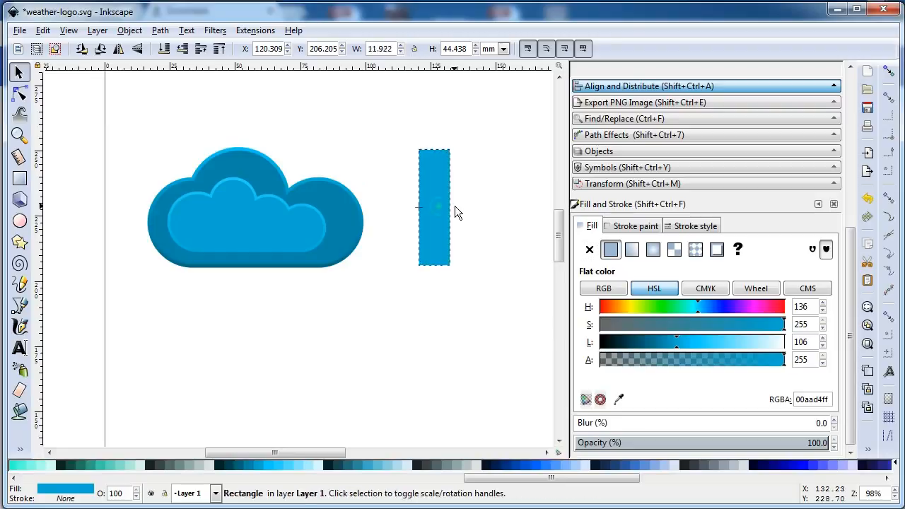
Convert the rectangle to a path and save the file.
click(160, 30)
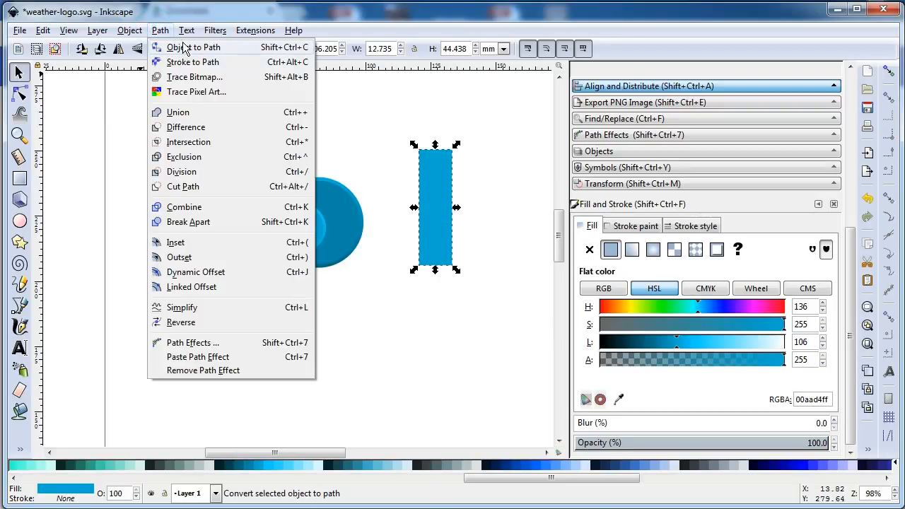
click(182, 48)
key(ctrl+s)
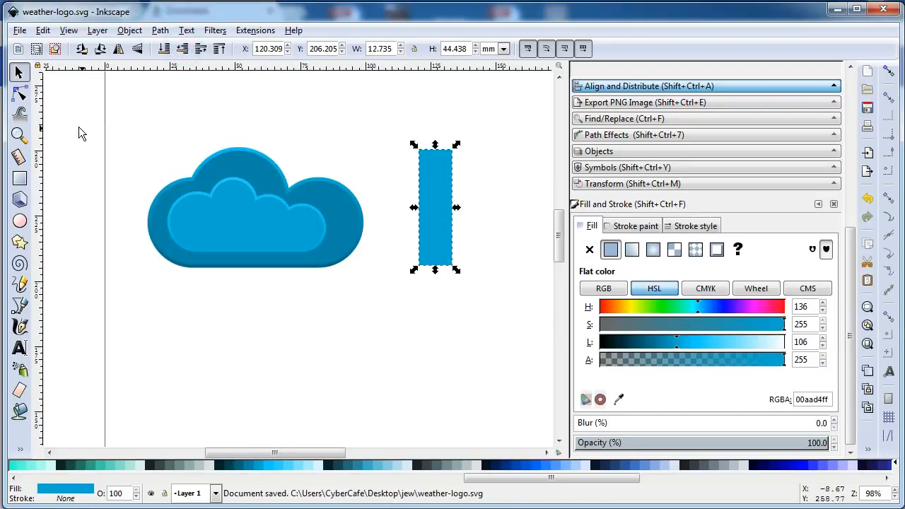
Delete the rectangle path's upper-right node and straighten the remaining edge to form a right triangle.
click(21, 95)
drag(440, 133, 480, 189)
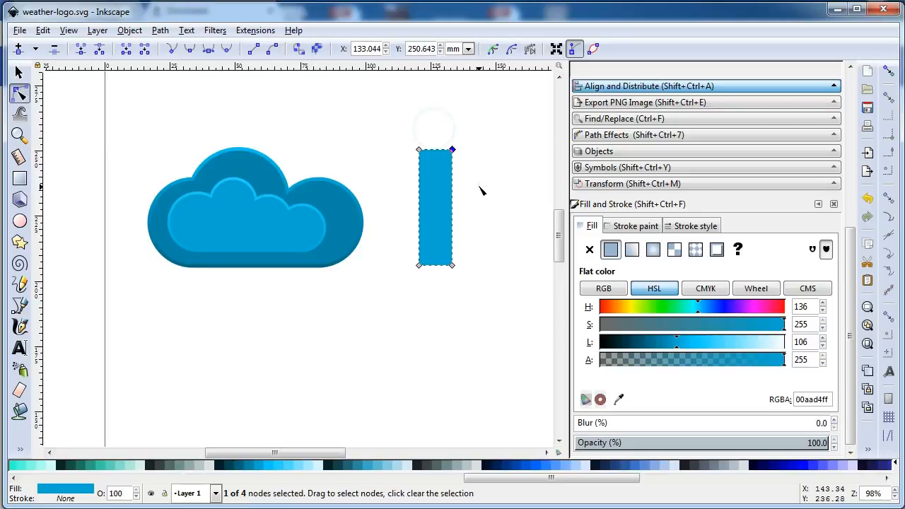
key(Delete)
drag(479, 140, 441, 230)
click(19, 73)
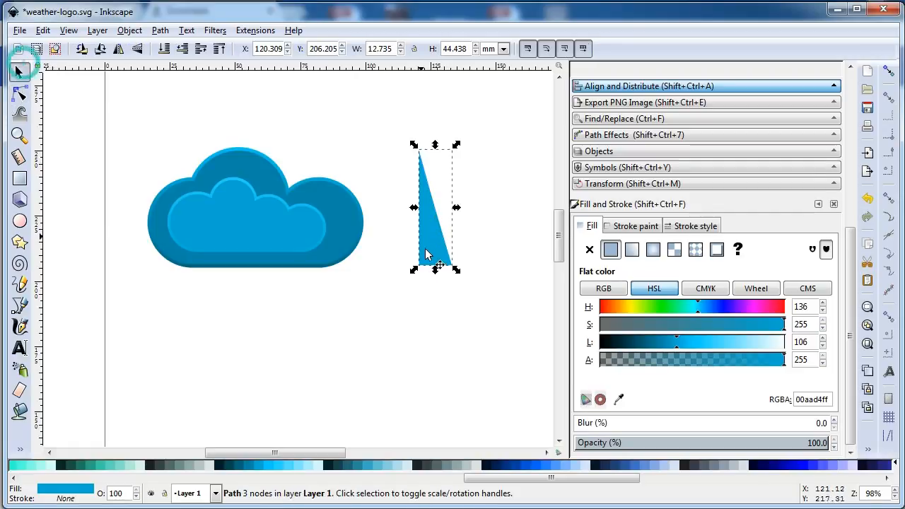
Duplicate the triangle, flip the copy vertically and horizontally, and move it down and left to partly overlap the original.
right_click(426, 252)
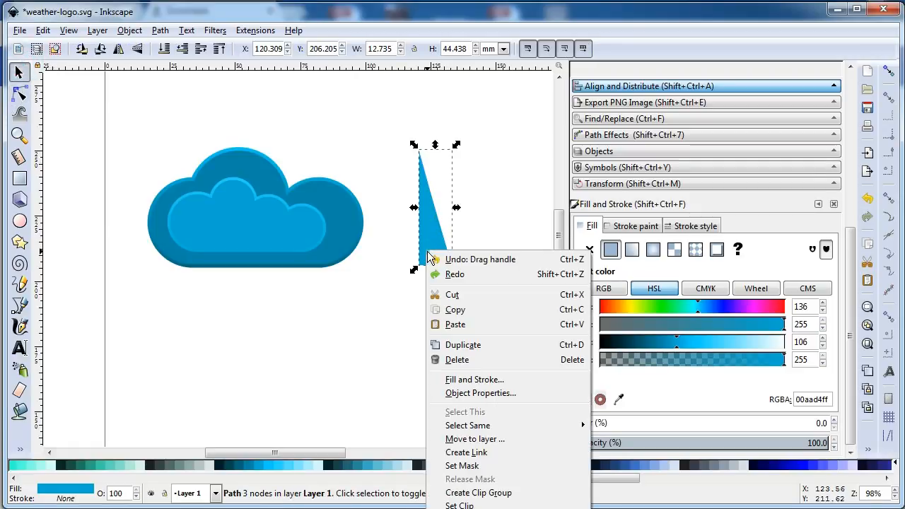
click(463, 346)
click(137, 49)
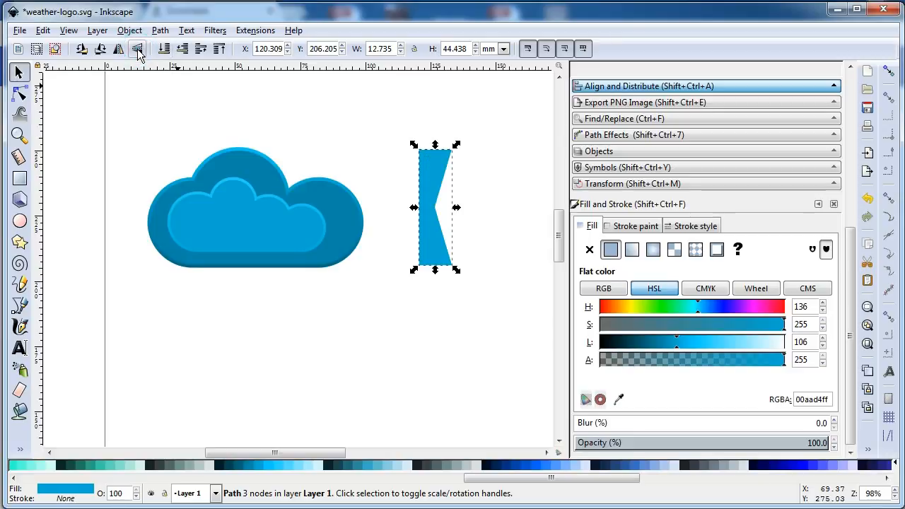
click(118, 48)
drag(438, 182, 413, 259)
Unite the two overlapping triangles into a single lightning bolt with Union.
shift+click(444, 255)
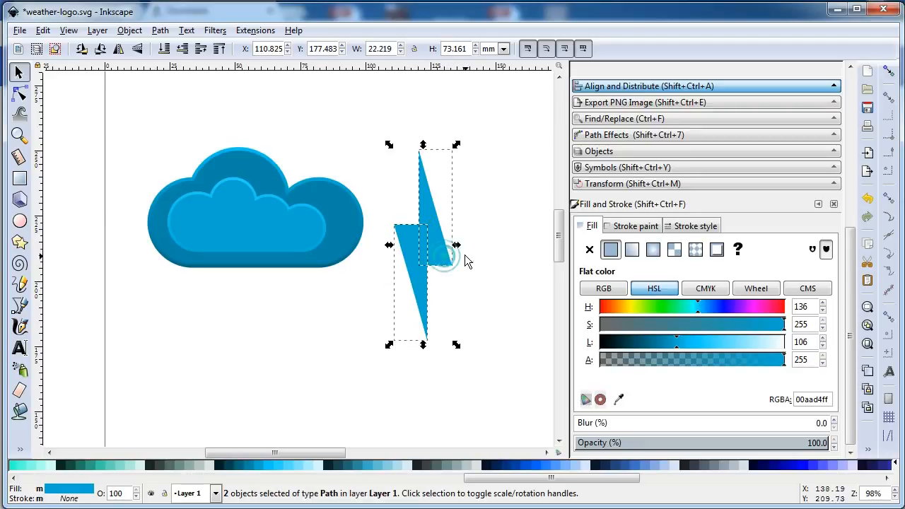
click(160, 30)
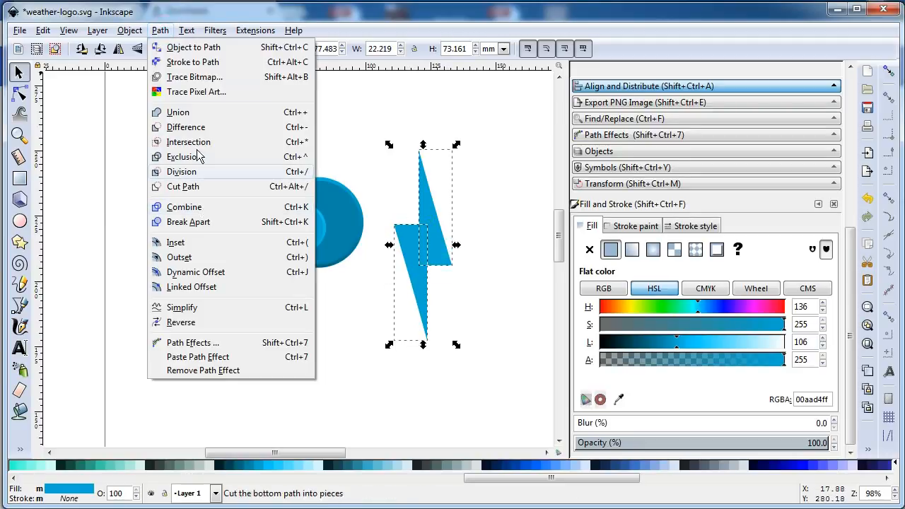
click(177, 112)
Reduce the lightning bolt's height to about 51.2 mm, shift it down slightly, and save the file.
drag(423, 344, 423, 288)
drag(433, 215, 432, 228)
click(479, 252)
key(ctrl+s)
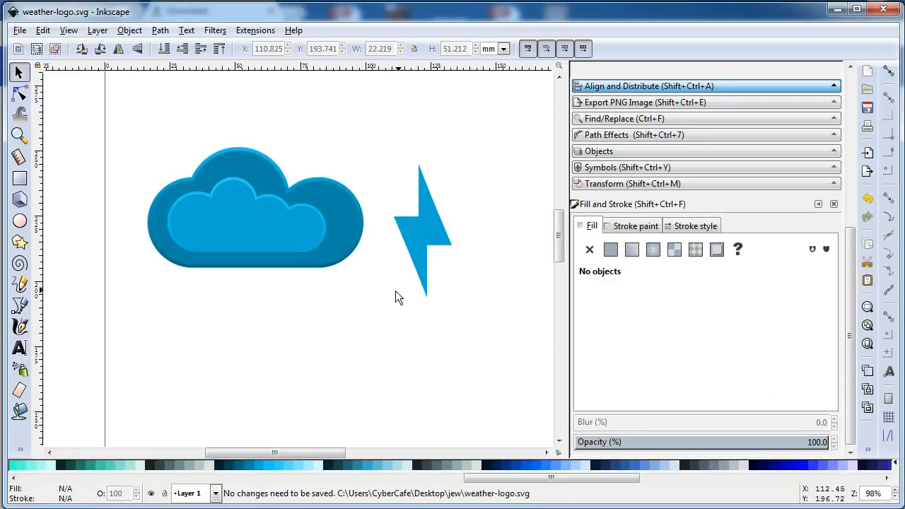
Draw a circle about 16.8 mm in diameter below the clouds and convert it to a path.
click(20, 222)
drag(262, 330, 306, 374)
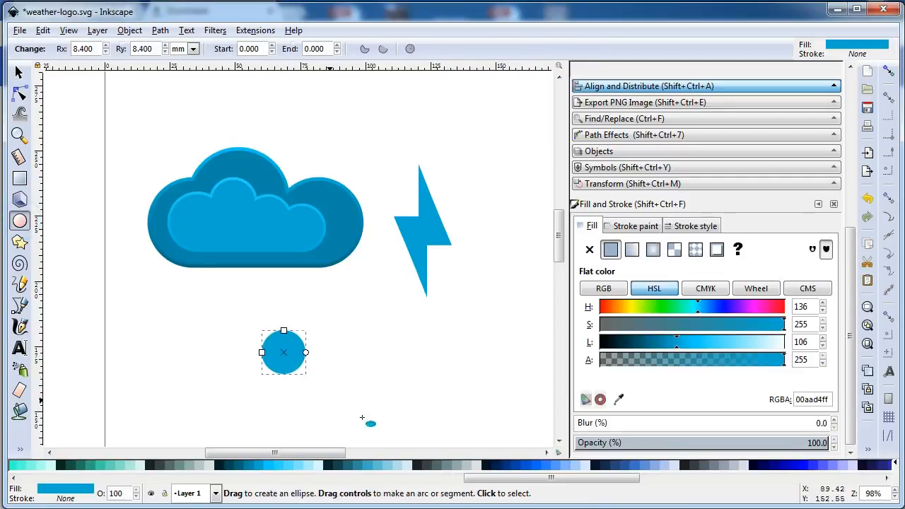
click(19, 73)
click(160, 31)
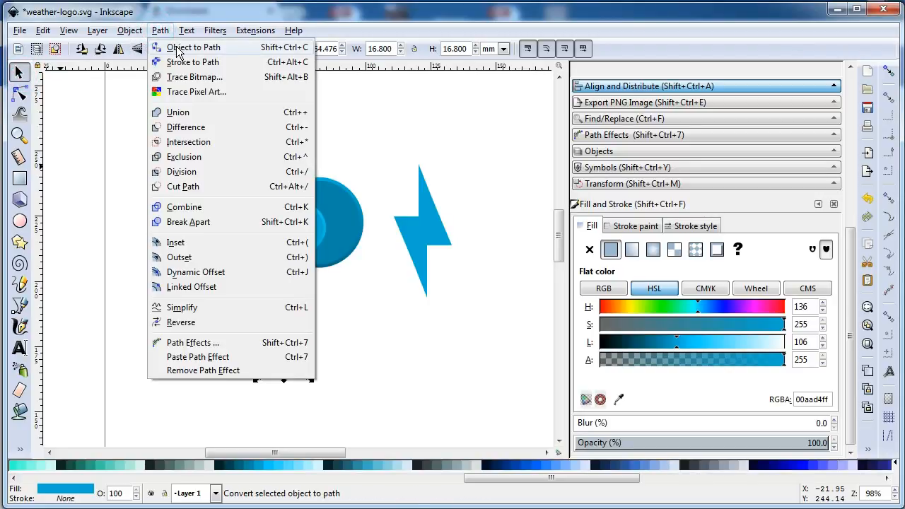
click(178, 49)
Shape the circle into a raindrop by raising its top node, making it a corner node and angling its handles downward.
click(19, 93)
click(283, 331)
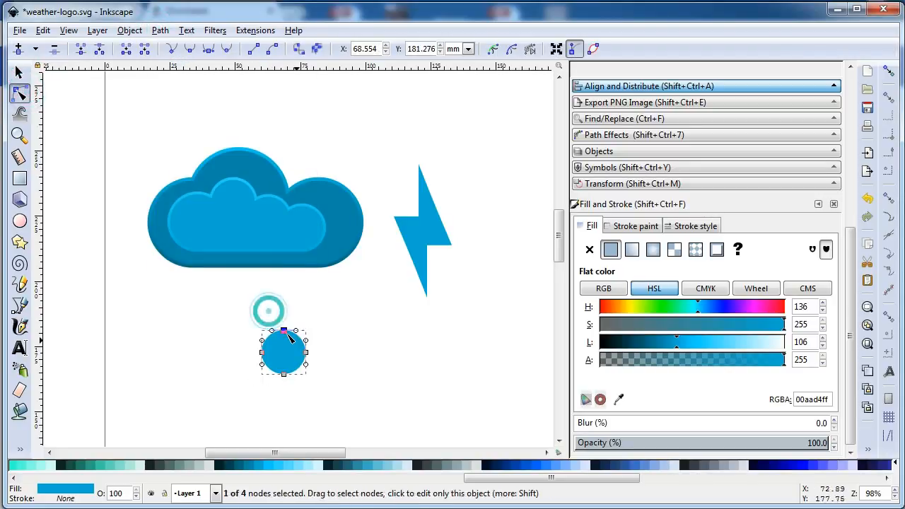
drag(286, 330, 288, 323)
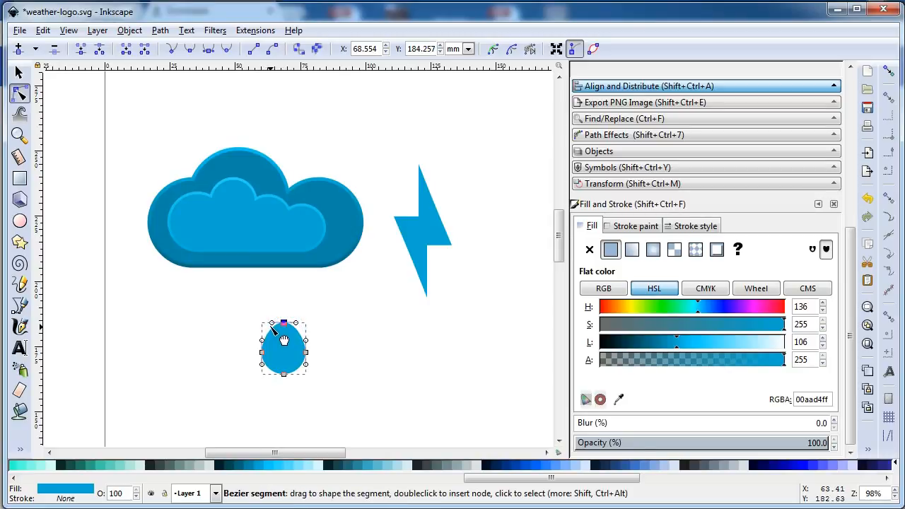
click(174, 53)
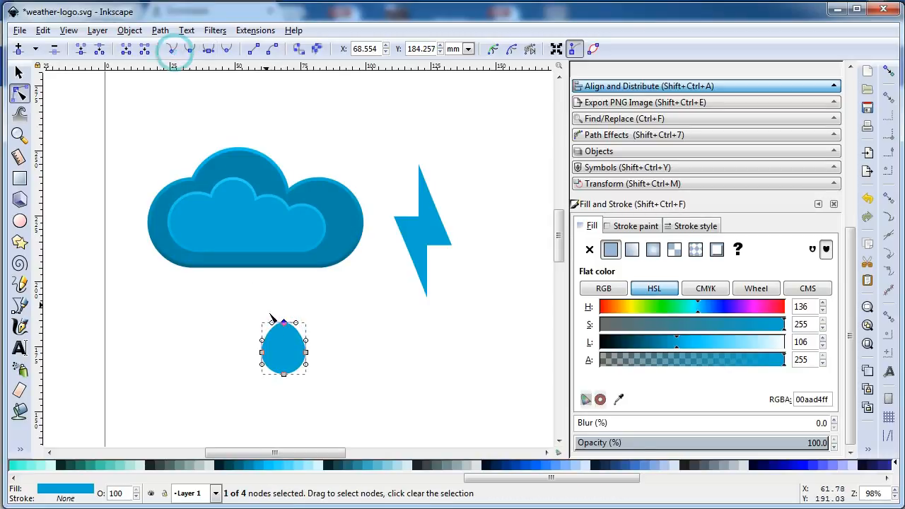
drag(271, 324, 299, 329)
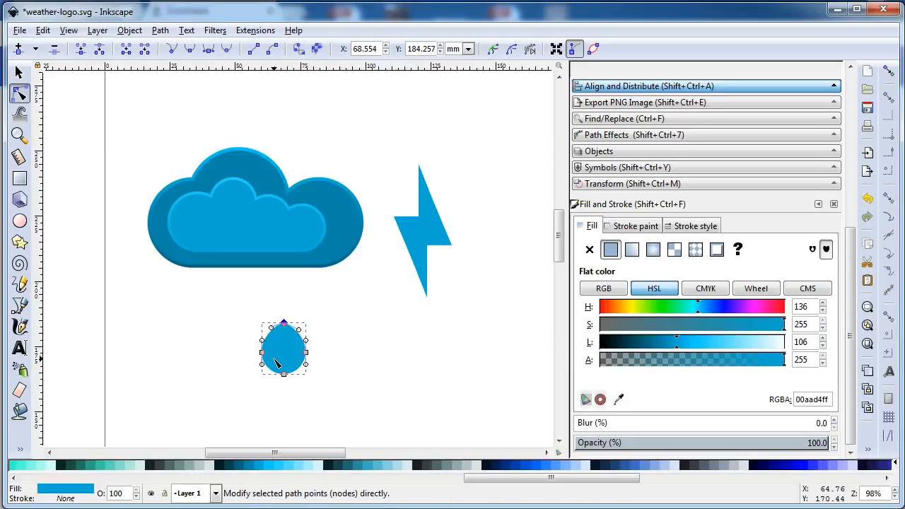
Narrow the raindrop to about 14.6 mm, move it to the left and rotate it slightly so the tip leans left.
click(23, 74)
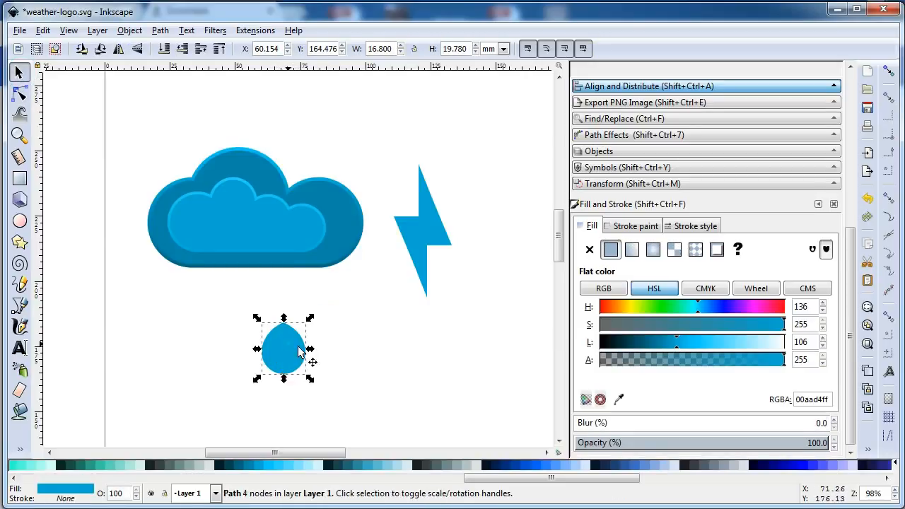
drag(312, 348, 243, 347)
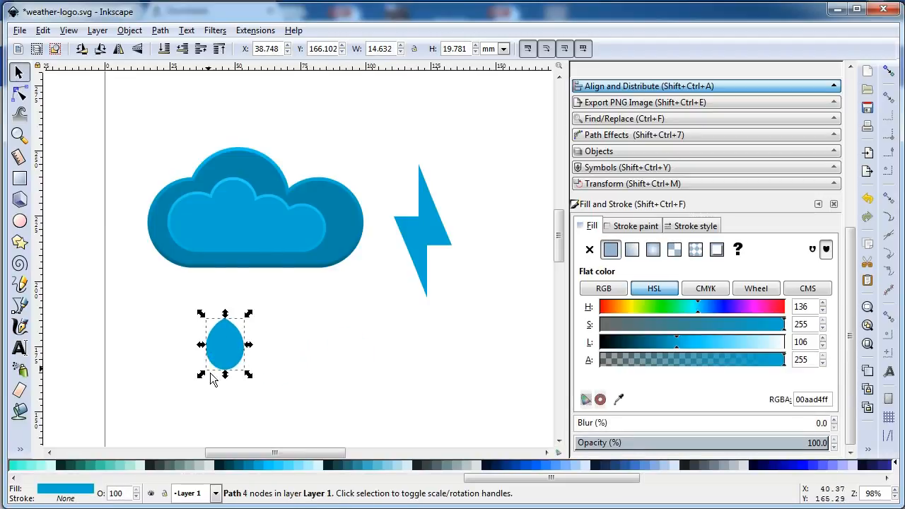
click(228, 344)
drag(250, 322, 246, 313)
click(295, 324)
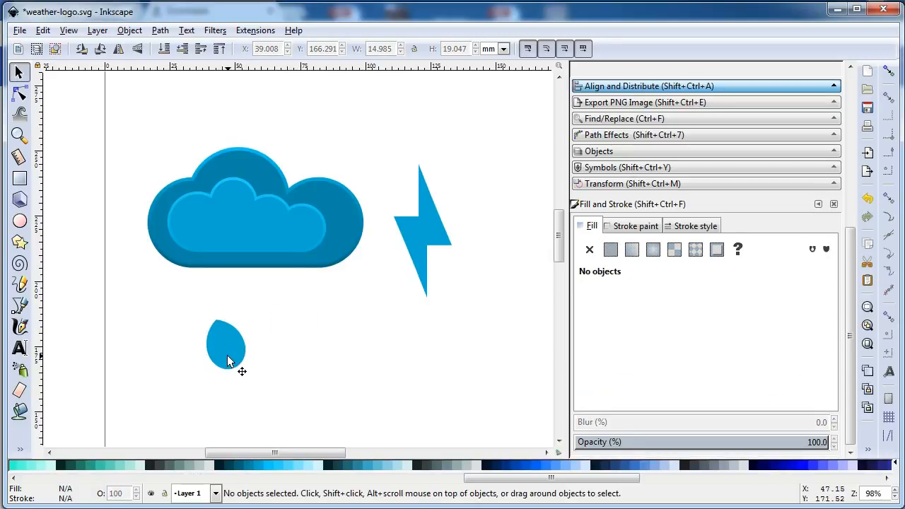
Shrink the raindrop to about 9.6 × 12.2 mm and duplicate it into five drops, three in an upper row and two below.
drag(230, 361, 201, 368)
key(ctrl+d)
click(241, 320)
key(ctrl+d)
key(ctrl+d)
click(272, 357)
key(ctrl+d)
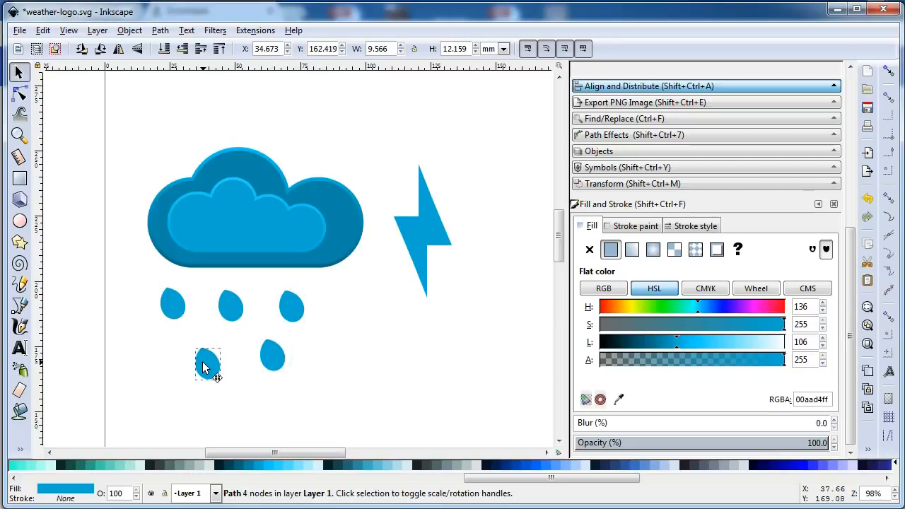
click(204, 367)
Fill all five raindrops with the light blue aaeeff and save the file.
click(339, 347)
key(ctrl+s)
drag(366, 415, 114, 279)
click(306, 469)
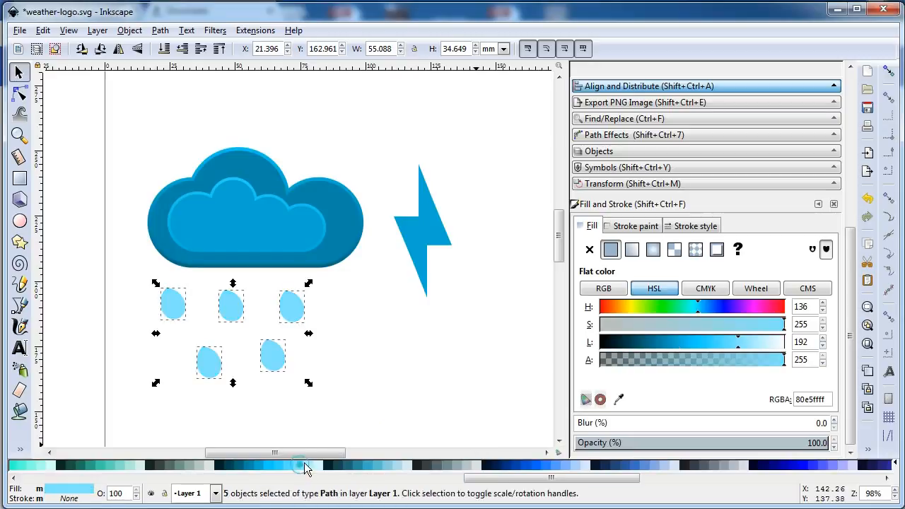
click(348, 375)
key(ctrl+s)
Draw a square of about 107.3 mm with rounded corners in the free area below the artwork.
click(410, 329)
key(minus)
scroll(548, 276, down, 3)
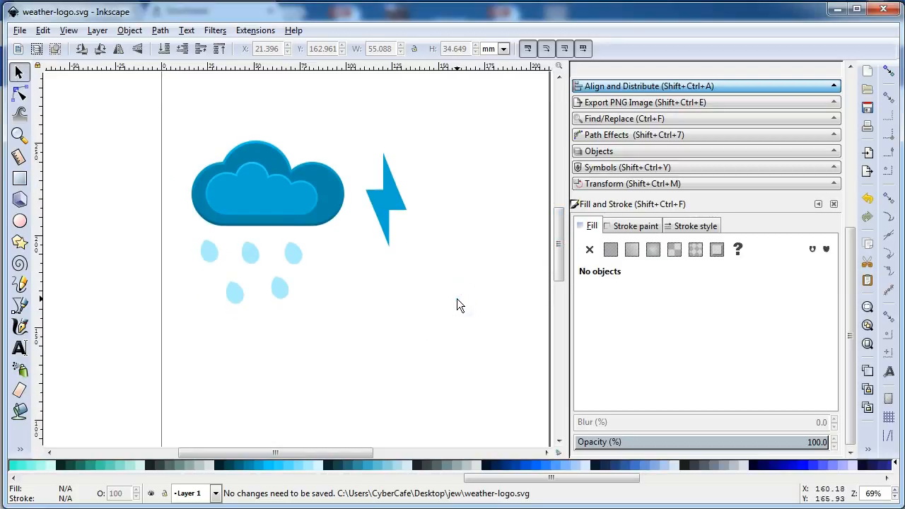
click(19, 179)
mouse_move(357, 291)
mouse_down()
mouse_move(420, 364)
mouse_move(466, 391)
mouse_up()
drag(457, 193, 457, 209)
click(19, 73)
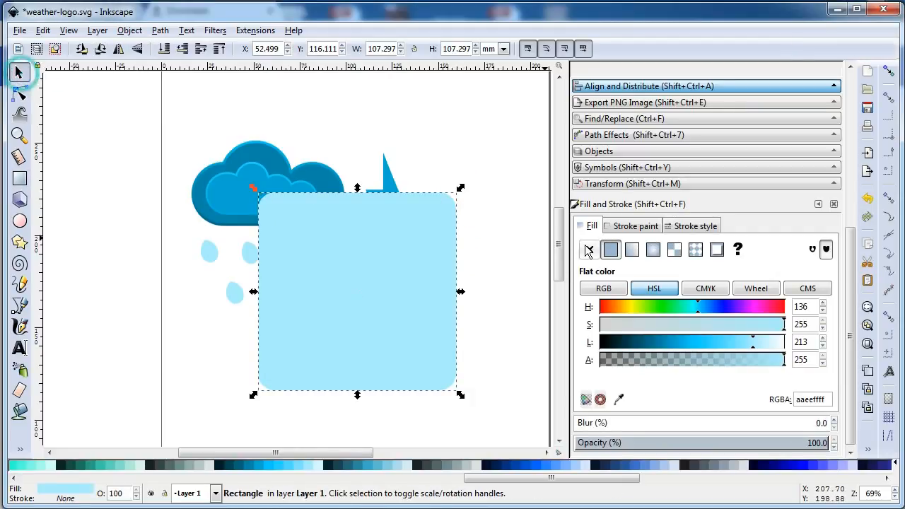
Send the rounded square behind all other objects and position it as a background for the clouds and raindrops.
click(129, 30)
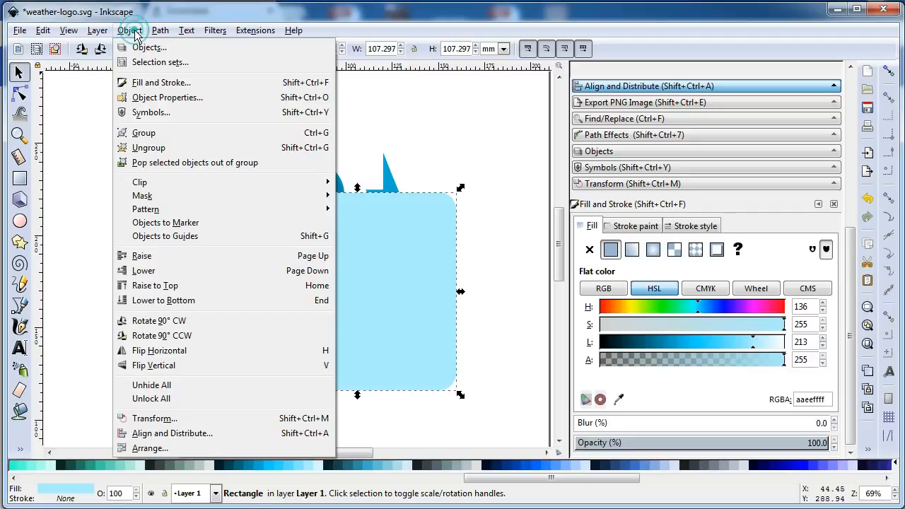
click(137, 271)
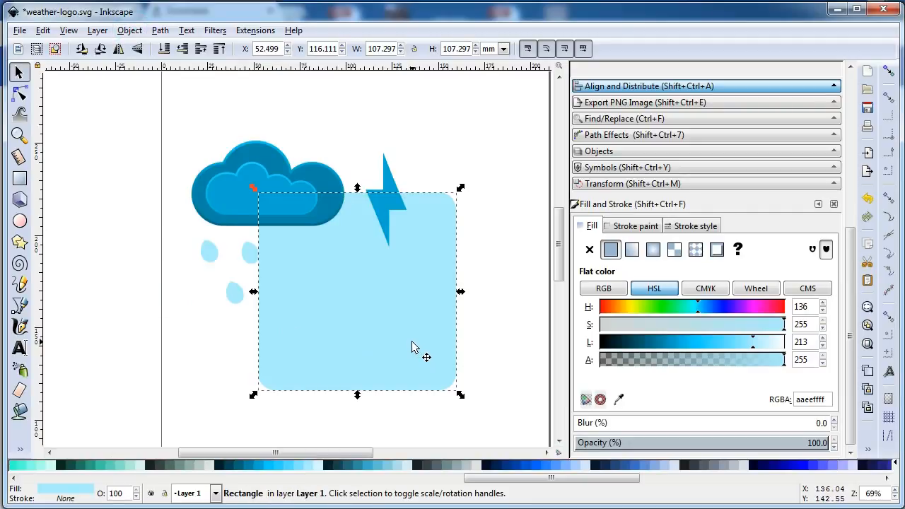
drag(407, 345, 331, 281)
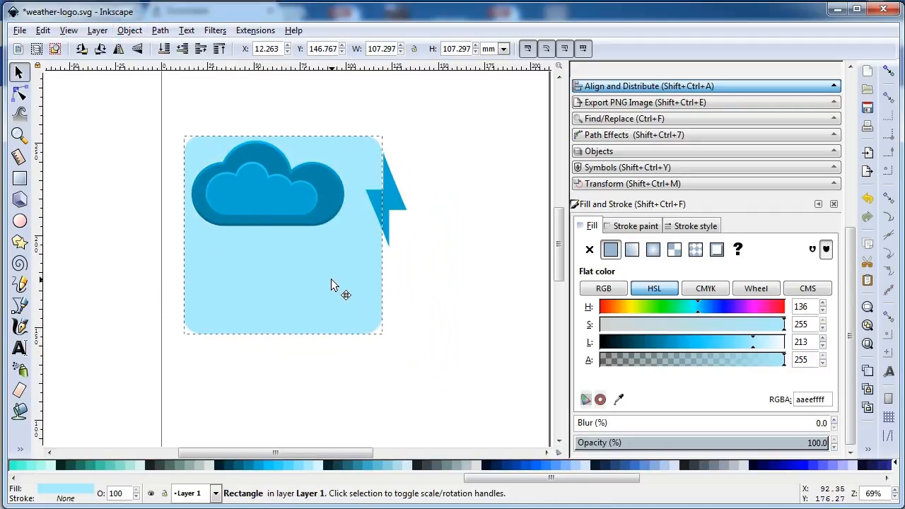
click(130, 31)
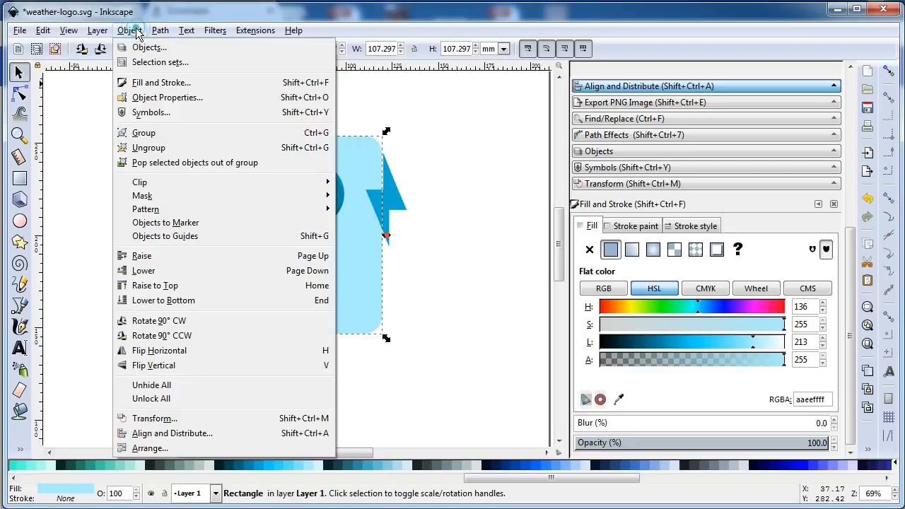
click(167, 299)
drag(358, 316, 360, 313)
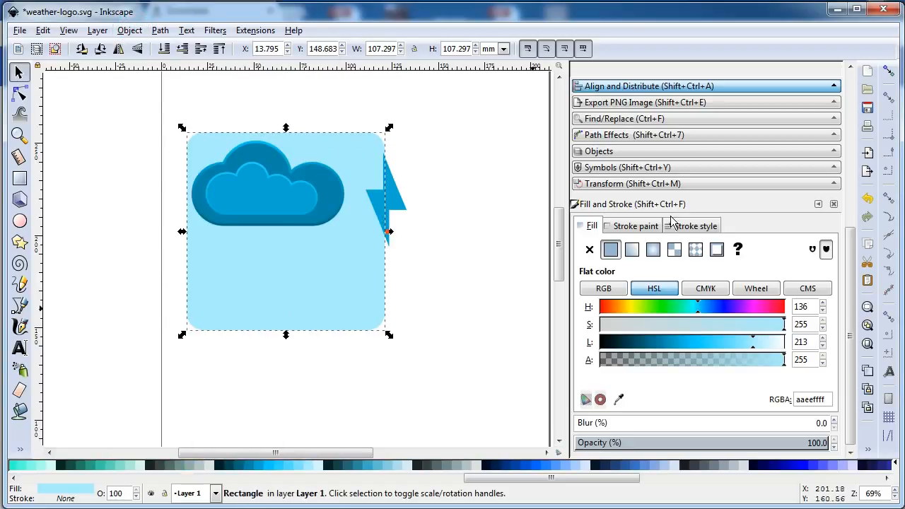
Give the square a linear gradient fill running vertically from its bottom edge to its top edge.
click(632, 249)
click(606, 401)
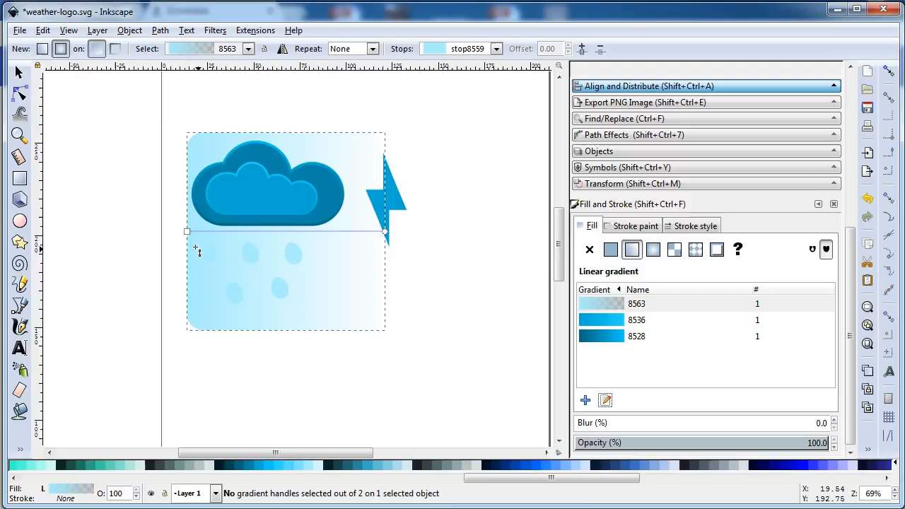
drag(187, 232, 287, 335)
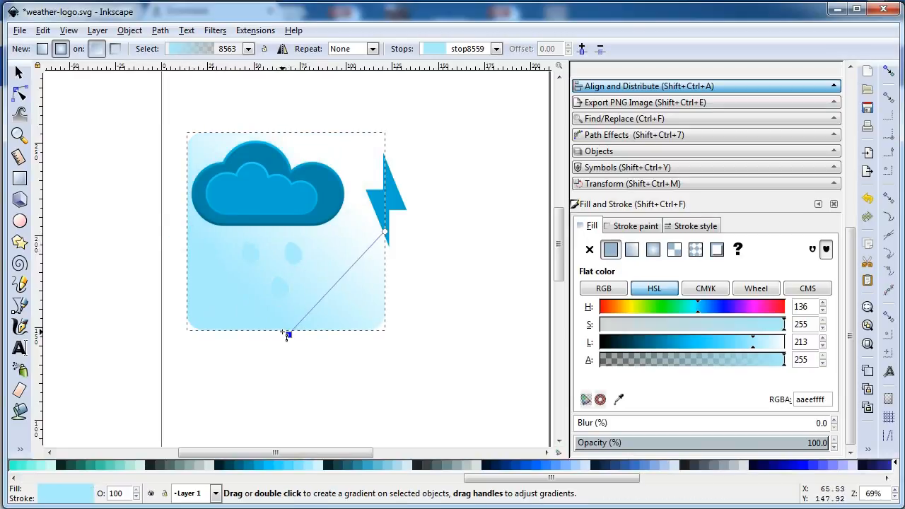
drag(383, 233, 293, 131)
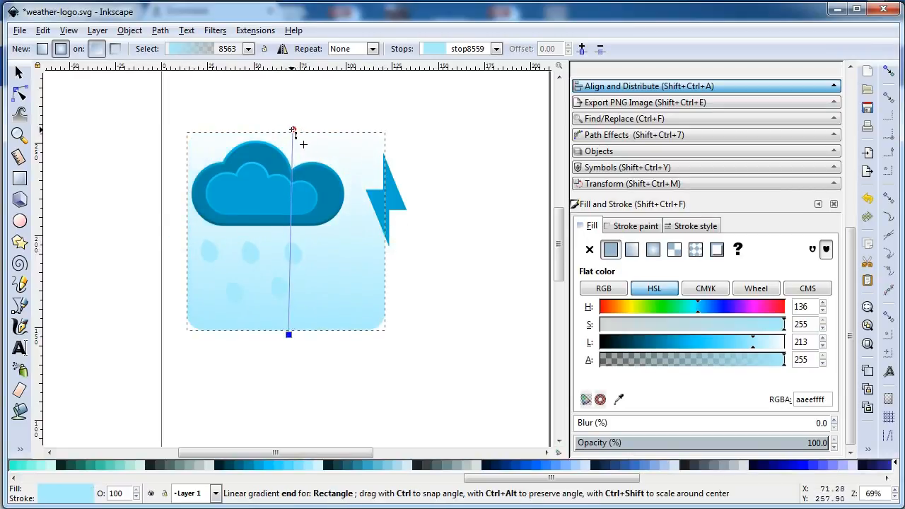
Color the gradient's top stop 2C89A0 and its bottom stop 0B2228.
click(291, 129)
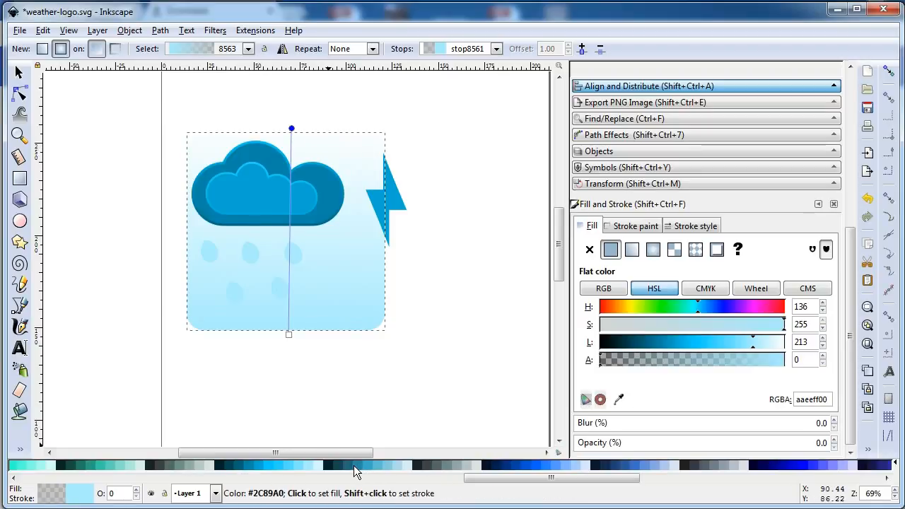
click(355, 465)
click(288, 335)
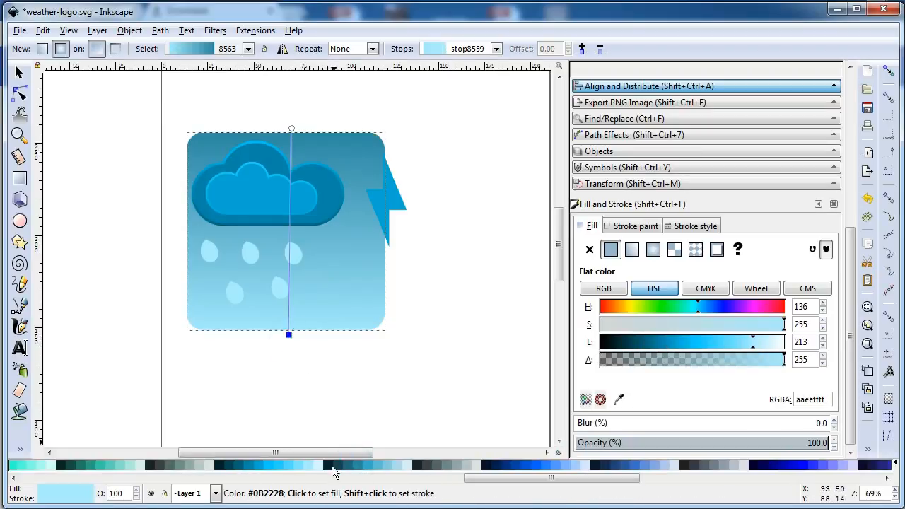
click(330, 465)
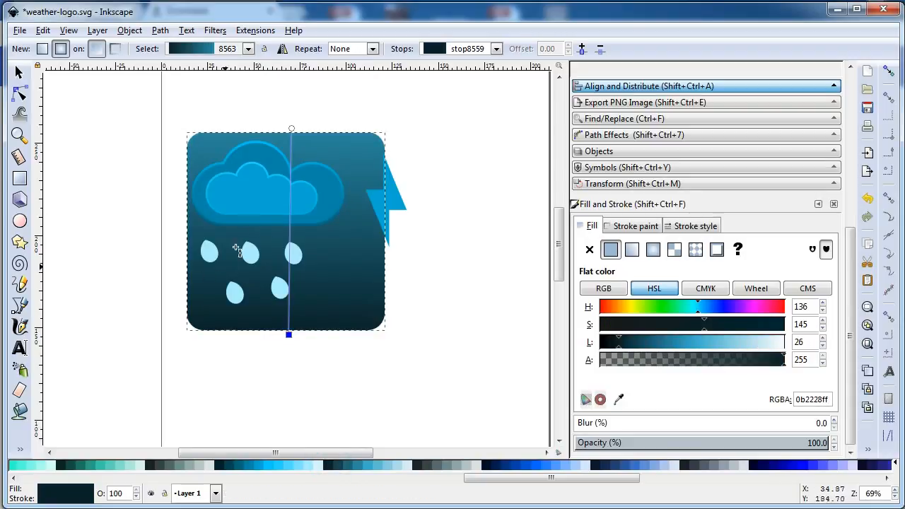
Straighten the square's gradient, recolor its top stop to 006680 and its bottom stop to 00222b, and save the file.
drag(291, 131, 286, 128)
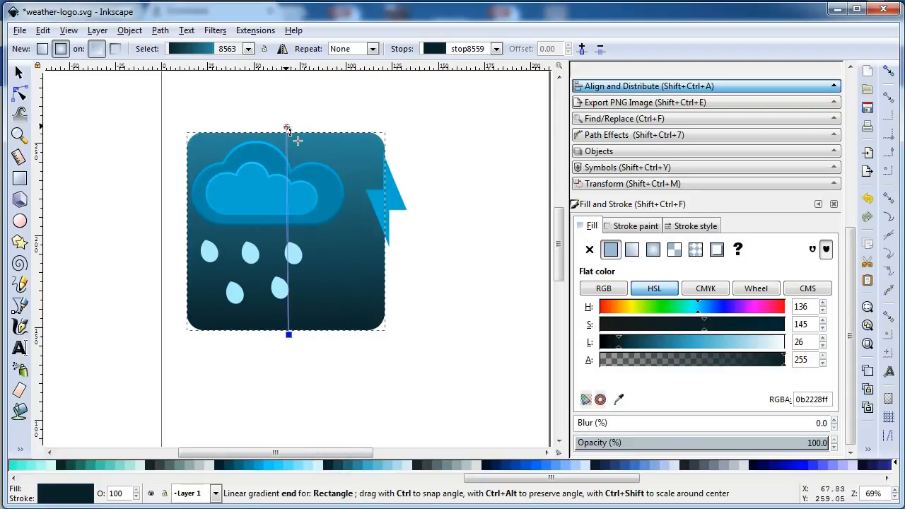
click(287, 128)
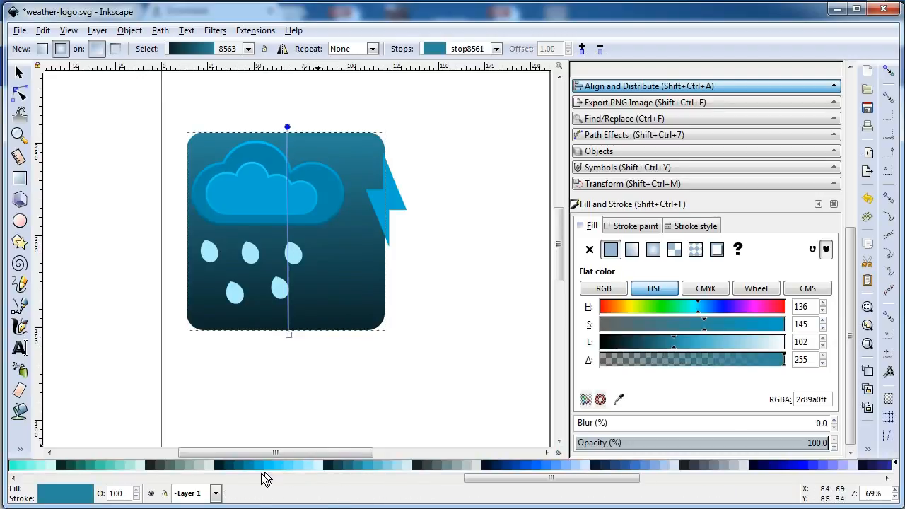
click(236, 464)
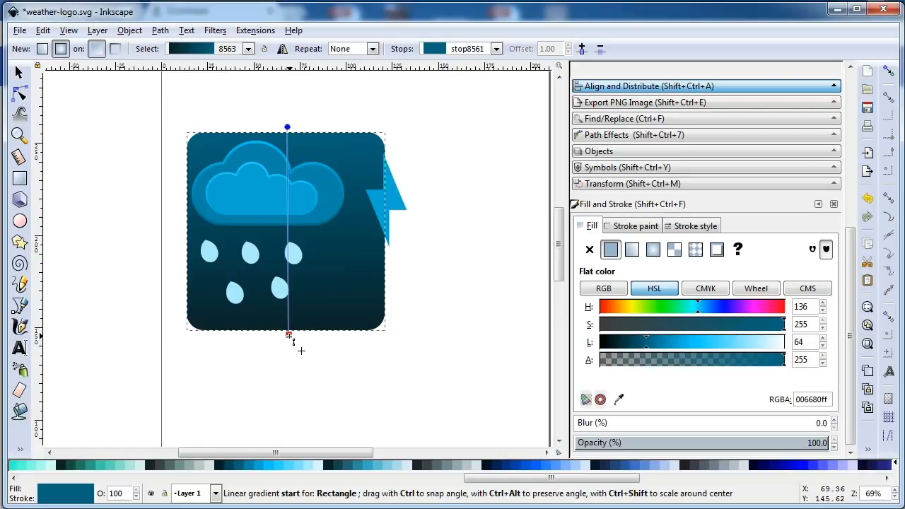
click(289, 335)
click(221, 465)
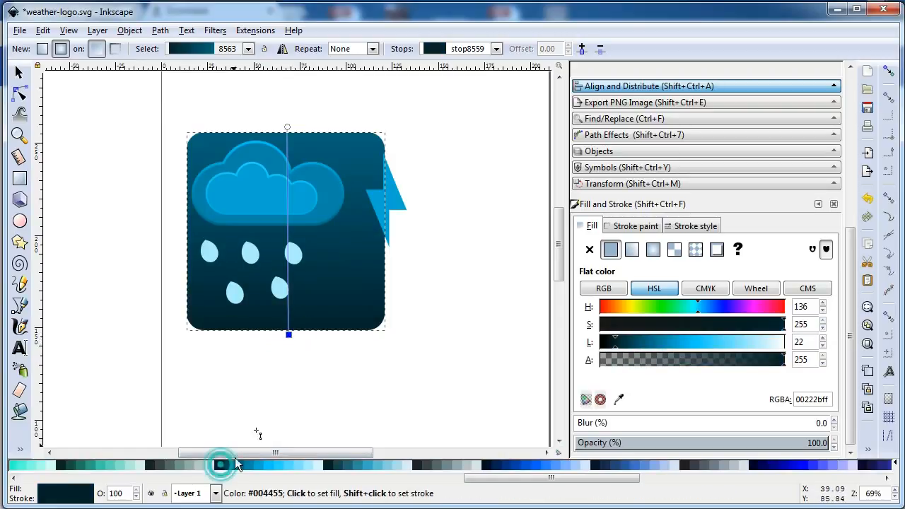
click(18, 73)
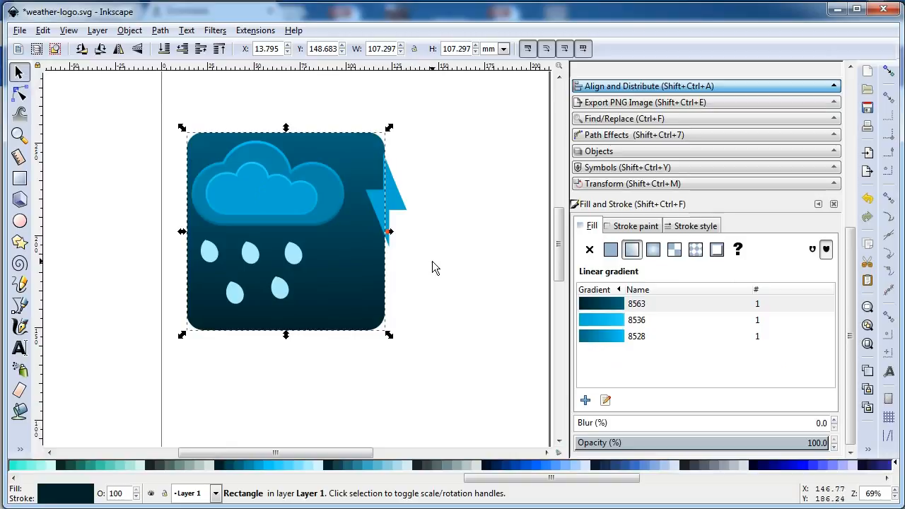
click(435, 261)
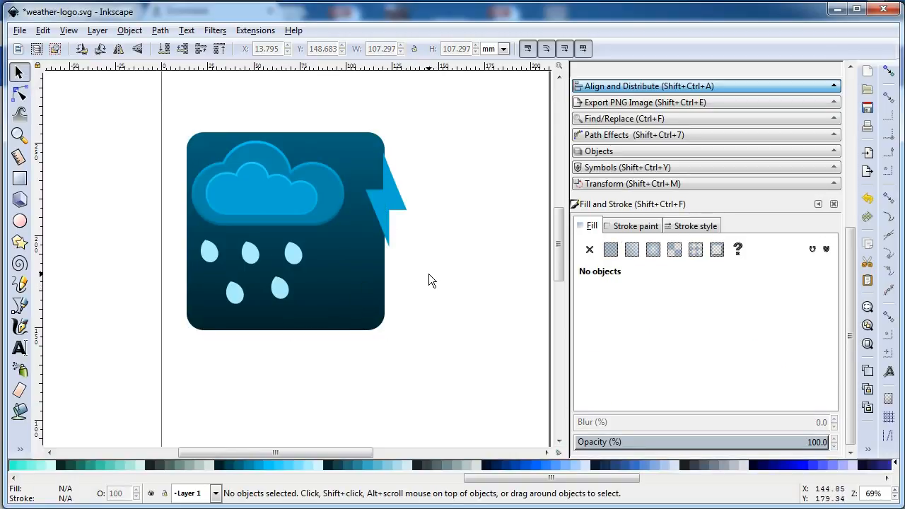
key(ctrl+s)
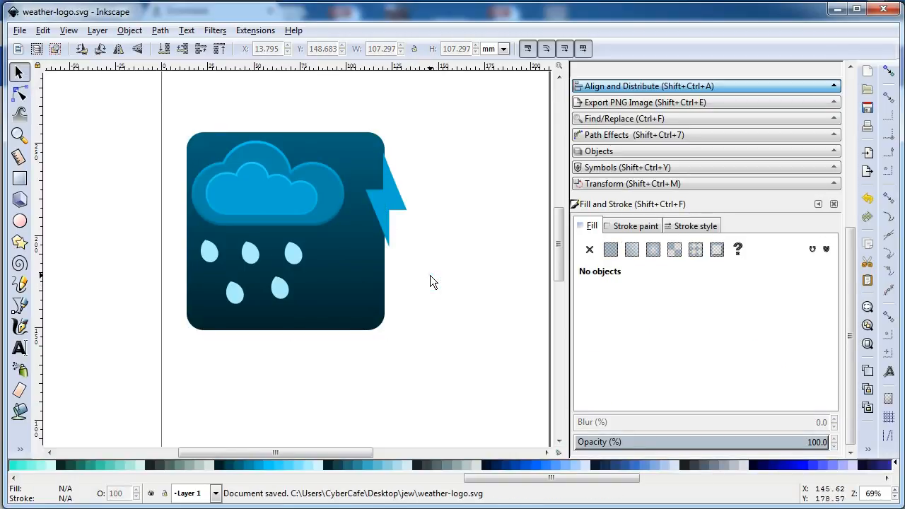
Select all five raindrops together and move them right, roughly centering them in the lower part of the square.
key(z)
drag(133, 109, 452, 359)
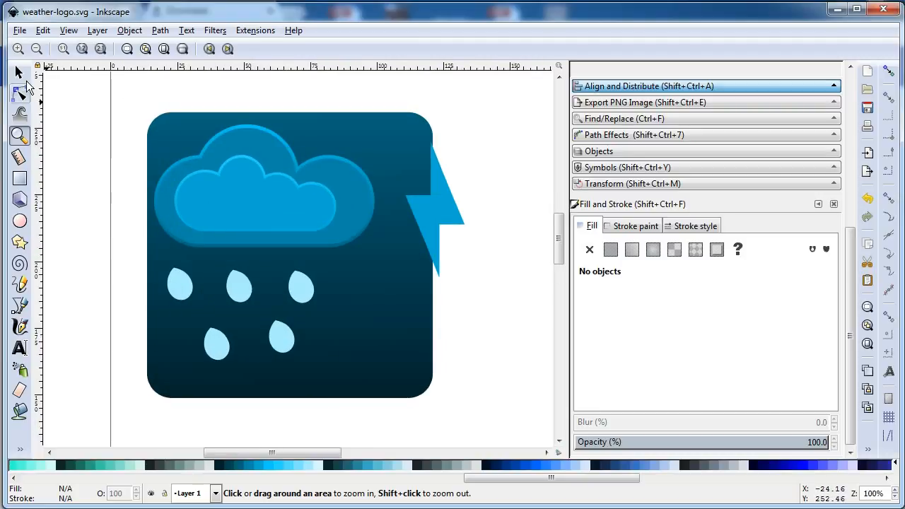
click(18, 72)
click(302, 297)
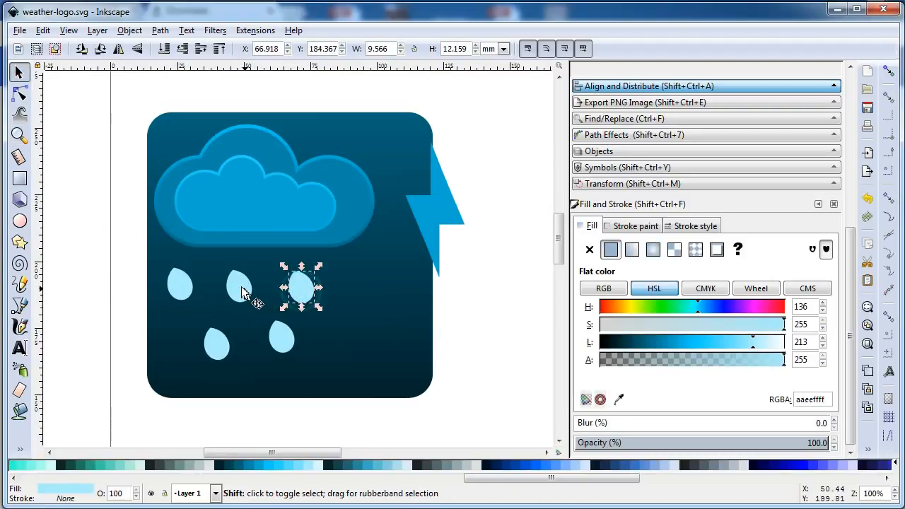
shift+click(241, 289)
shift+click(185, 286)
shift+click(216, 344)
shift+click(175, 287)
shift+click(282, 337)
drag(218, 348, 256, 351)
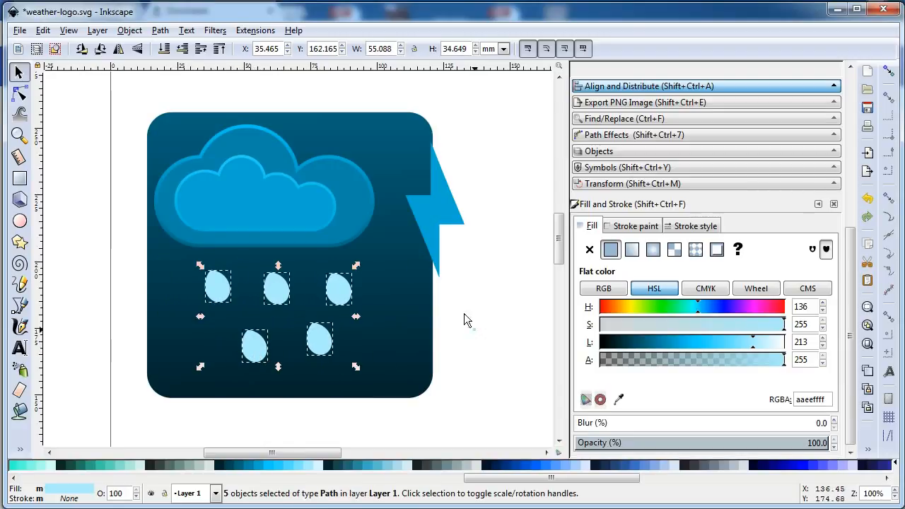
Move both clouds together to the right so they sit centered above the raindrops, and save the file.
click(464, 314)
drag(115, 93, 399, 263)
drag(286, 214, 311, 208)
click(505, 310)
key(ctrl+s)
Move the lightning bolt slightly right and down and fill it with the yellow ffcc00.
drag(462, 226, 481, 240)
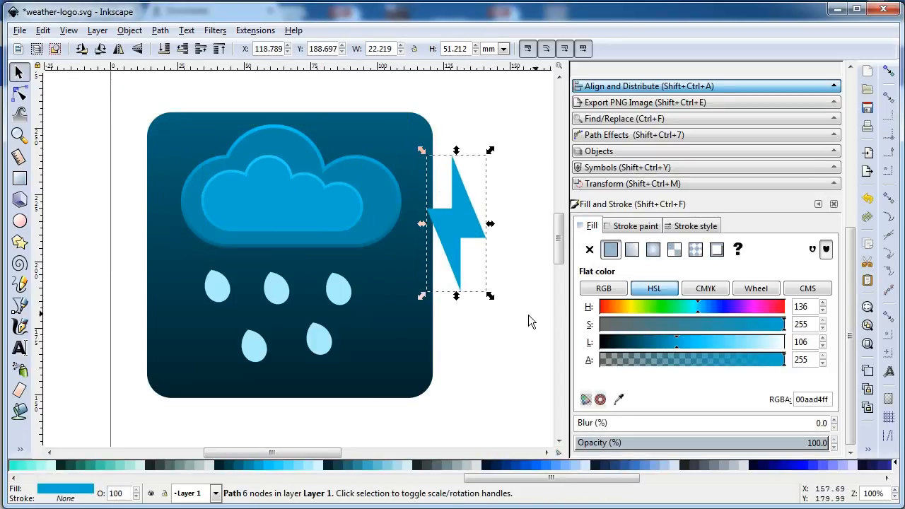
drag(550, 483, 236, 478)
click(218, 470)
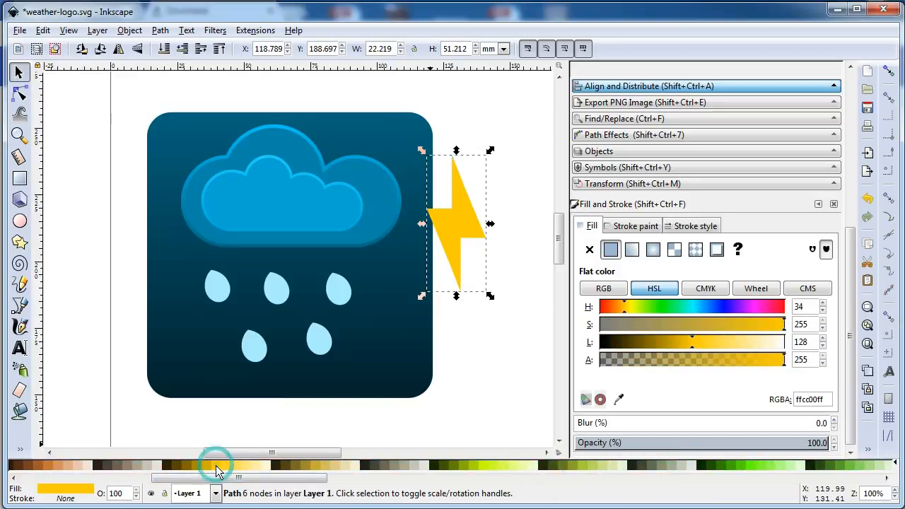
right_click(473, 223)
click(503, 317)
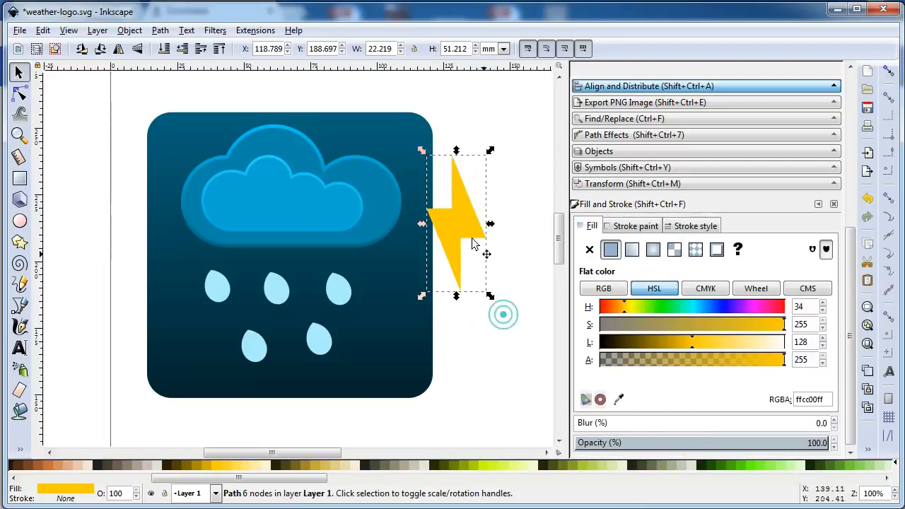
Duplicate the yellow lightning bolt, offset the copy up and to the left, and select the original bolt behind it.
drag(461, 232, 479, 238)
click(491, 250)
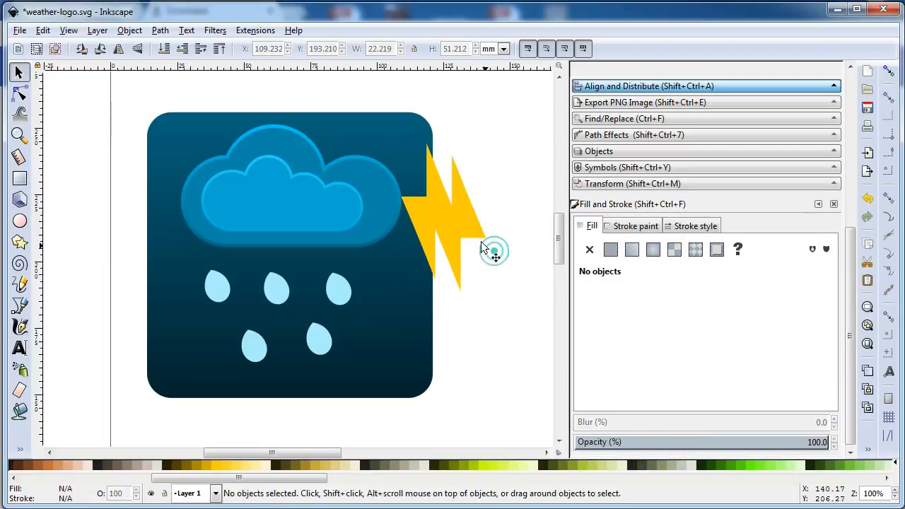
click(478, 235)
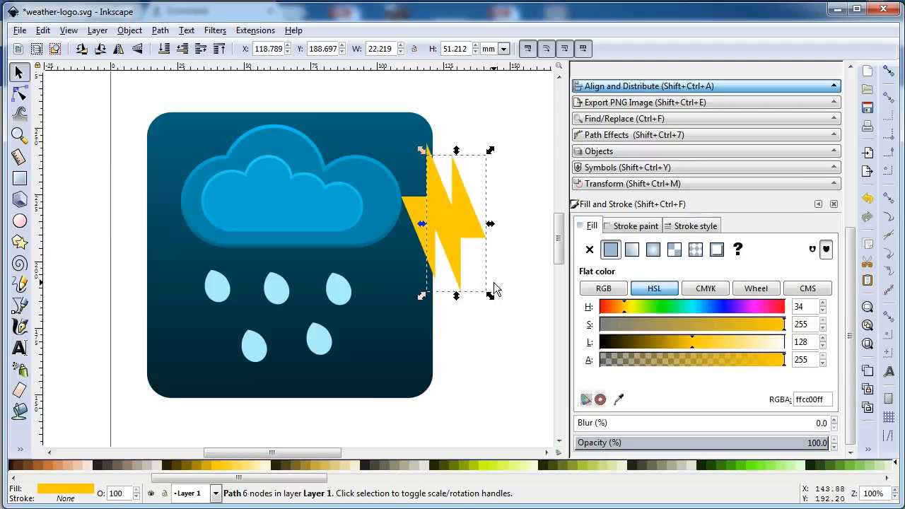
Blur the original bolt by about 10%, stretch it slightly wider, and move the sharp copy over it.
drag(584, 423, 599, 423)
drag(502, 224, 512, 224)
click(506, 305)
drag(423, 215, 445, 214)
drag(531, 330, 405, 134)
Raise the small front cloud and its outline to the top of the stacking order.
drag(125, 112, 378, 258)
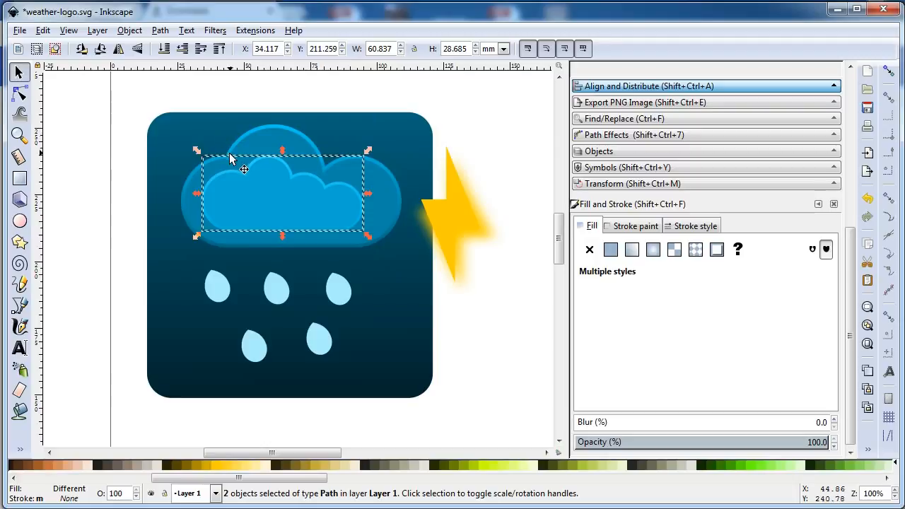
click(131, 30)
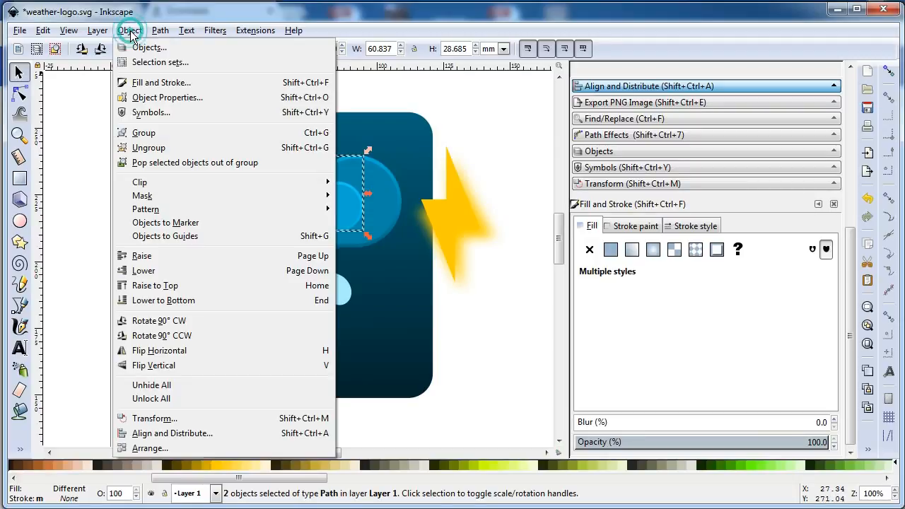
click(141, 285)
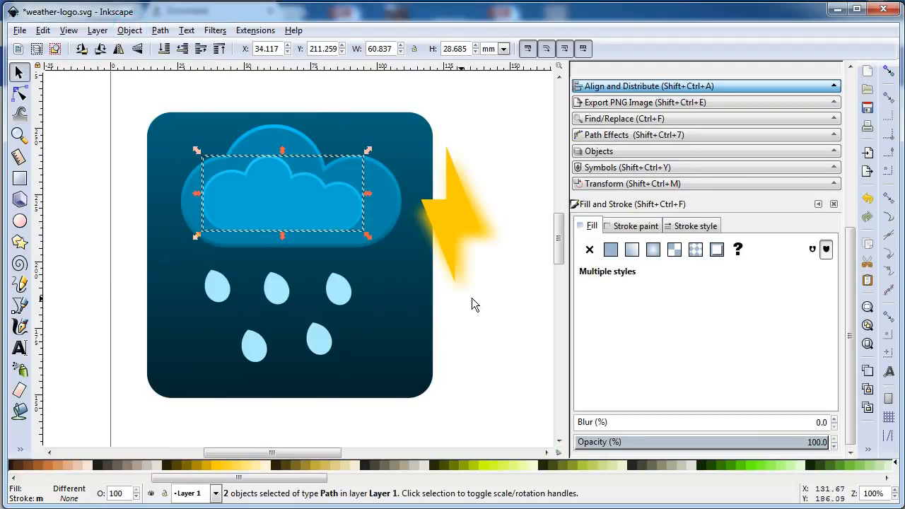
Move the sharp and blurred bolts together under the small cloud and tilt them so the tip points down to the right.
click(486, 297)
drag(523, 333, 399, 141)
drag(449, 198, 292, 261)
click(293, 261)
drag(357, 353, 378, 334)
drag(278, 264, 274, 255)
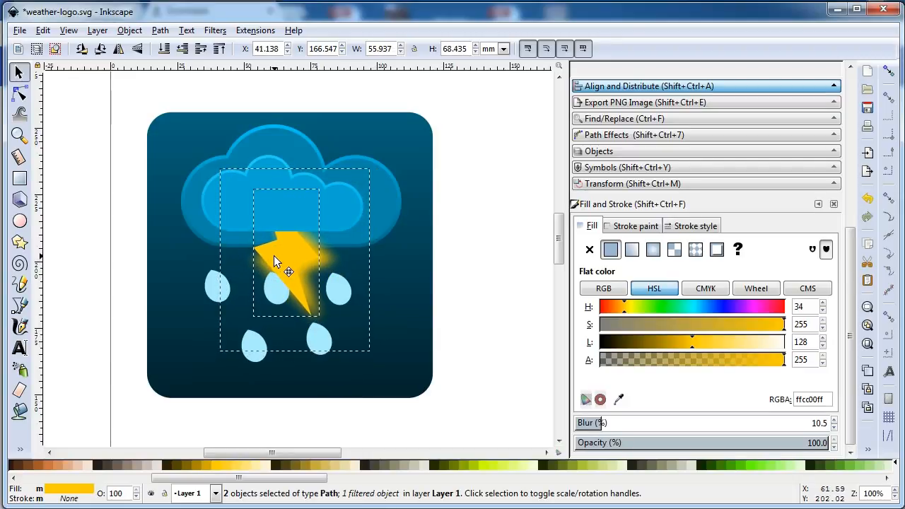
Move the upper middle raindrop to the lower left and the upper right one away from the bolt, and save the file.
click(463, 309)
click(275, 295)
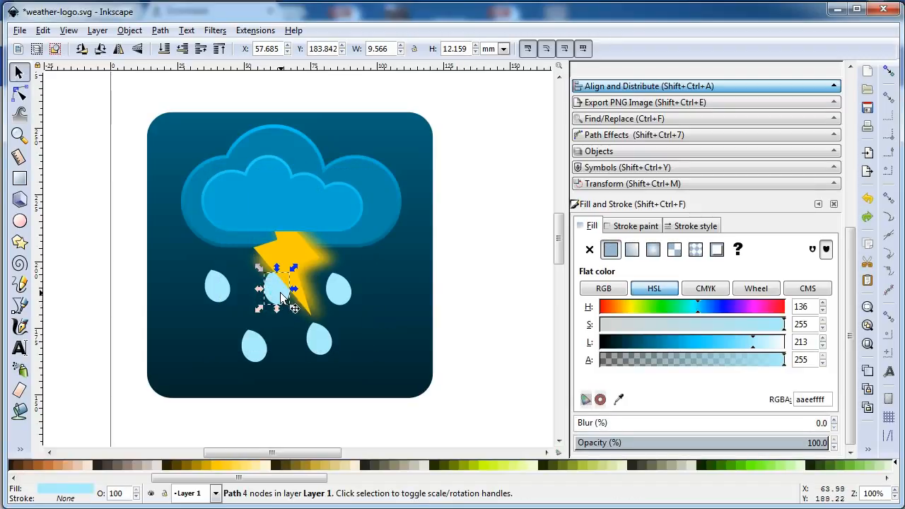
drag(277, 296, 190, 342)
click(434, 300)
drag(342, 291, 371, 303)
click(463, 303)
key(ctrl+s)
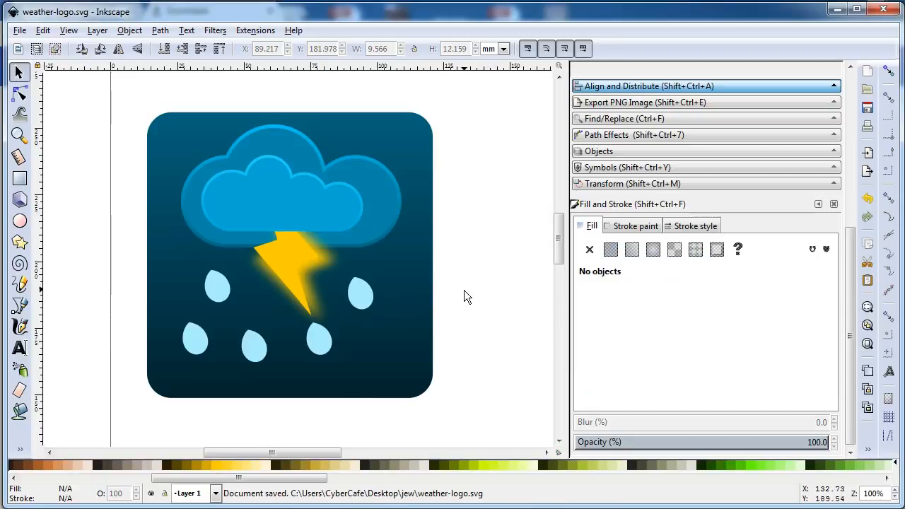
Stretch the blurred bolt vertically and narrow it slightly so its glow surrounds the sharp bolt.
click(332, 283)
drag(375, 260, 385, 259)
drag(295, 165, 292, 146)
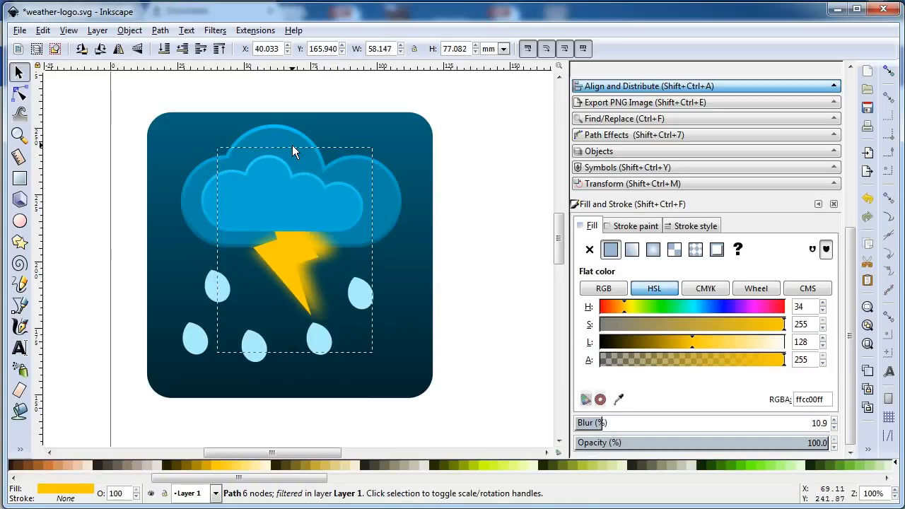
drag(296, 354, 273, 360)
drag(375, 252, 364, 249)
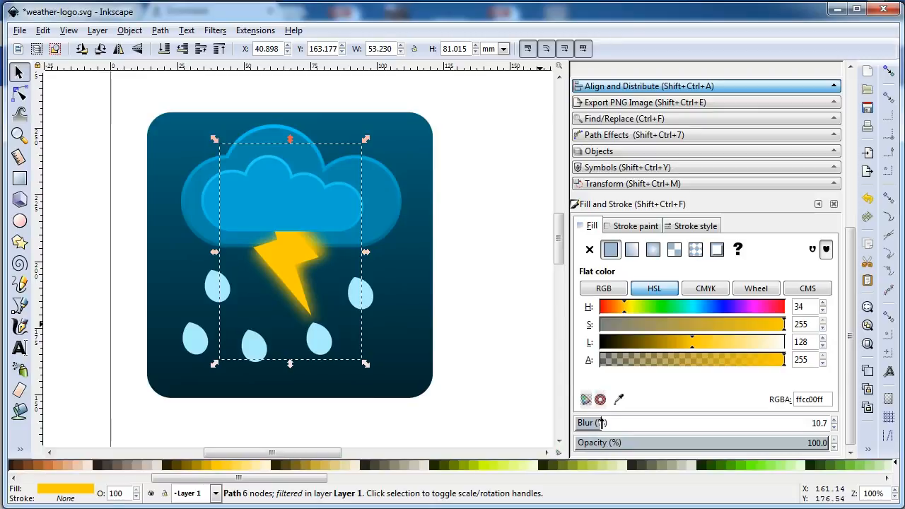
Set the blurred bolt's opacity to 69.4% and save the file.
drag(785, 450, 752, 446)
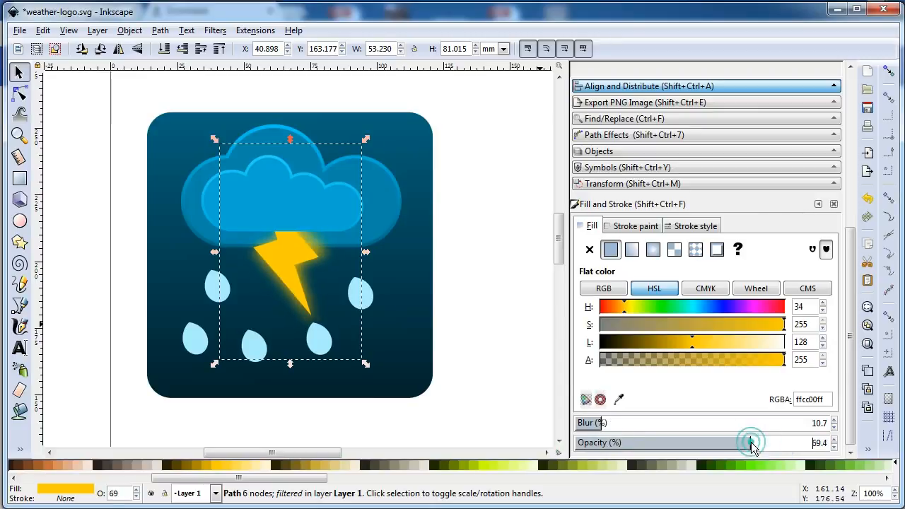
click(470, 285)
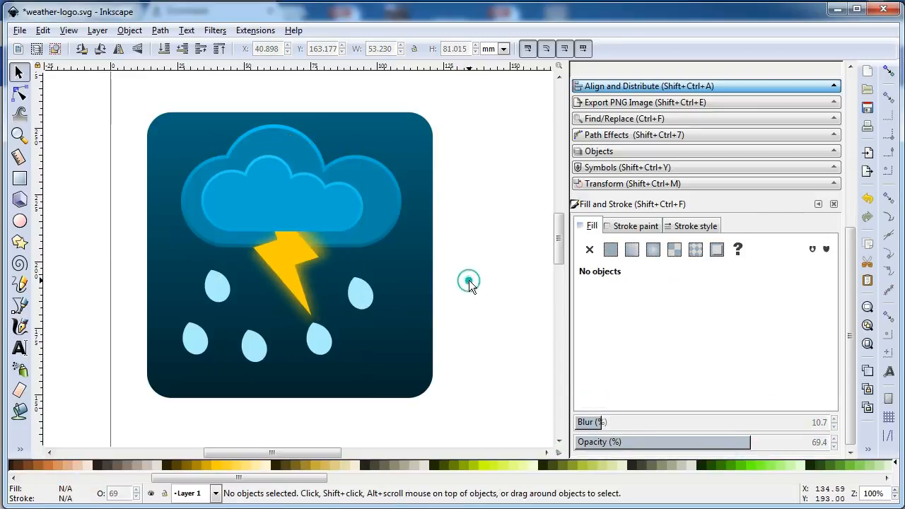
key(ctrl+s)
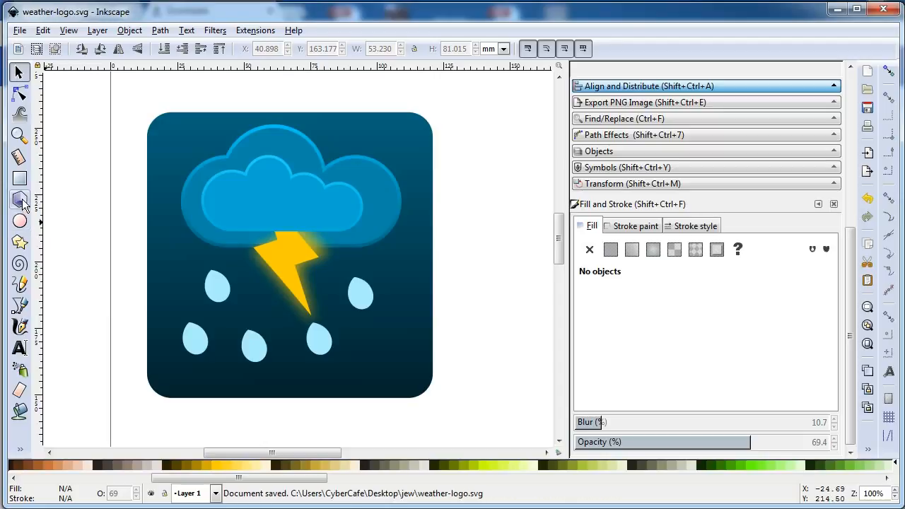
Draw a yellow ellipse about 40 mm wide and 13 mm high across the base of the clouds, at 100% opacity.
click(19, 221)
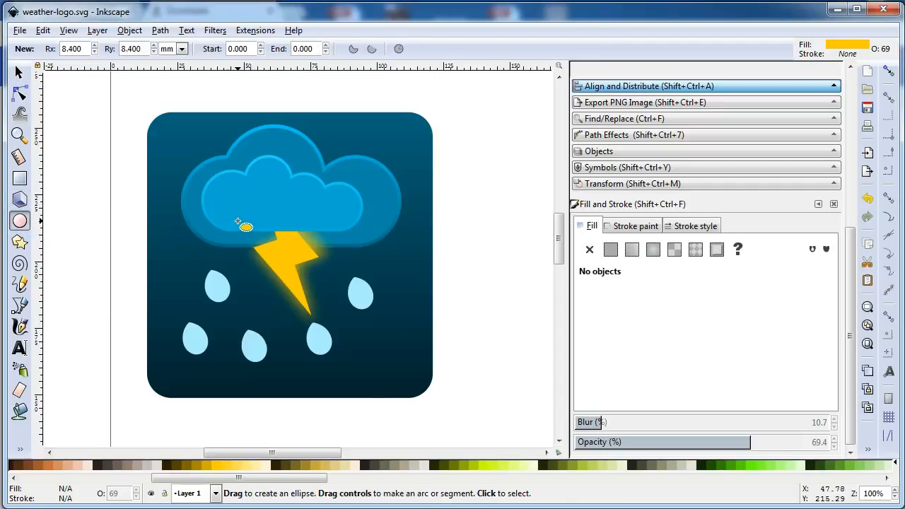
drag(237, 217, 344, 251)
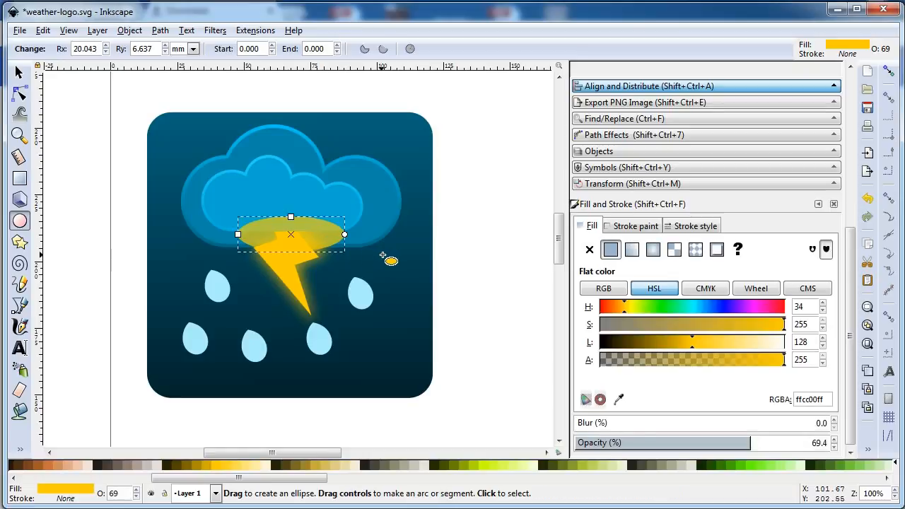
drag(766, 443, 886, 444)
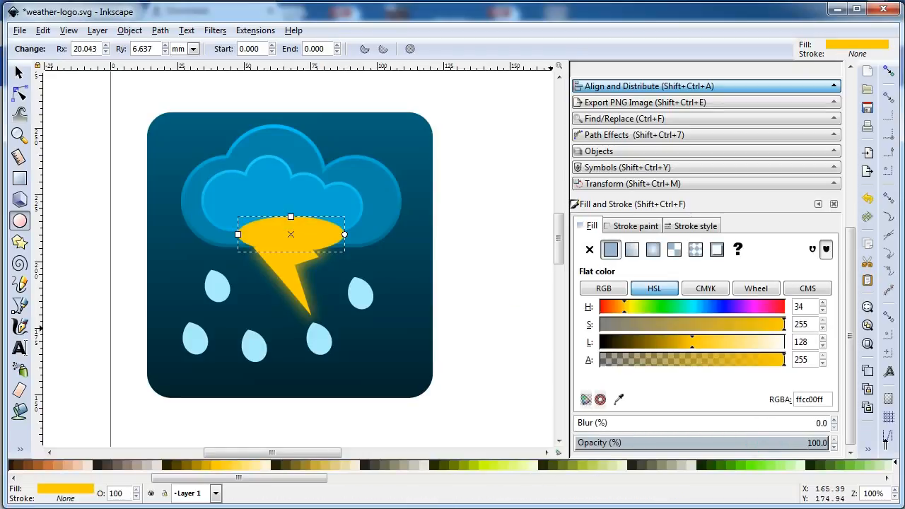
Send the ellipse, the large cloud with its outline and the square to the bottom, leaving the ellipse behind the small cloud.
click(17, 72)
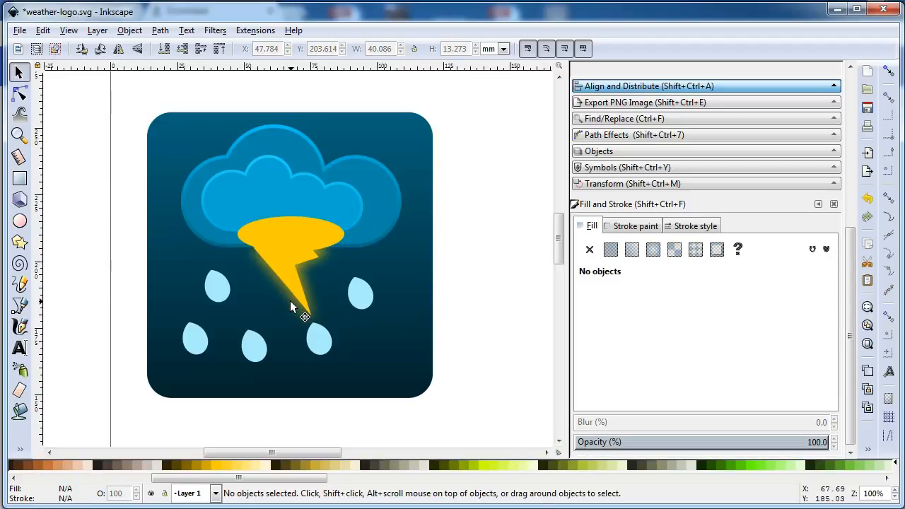
click(296, 232)
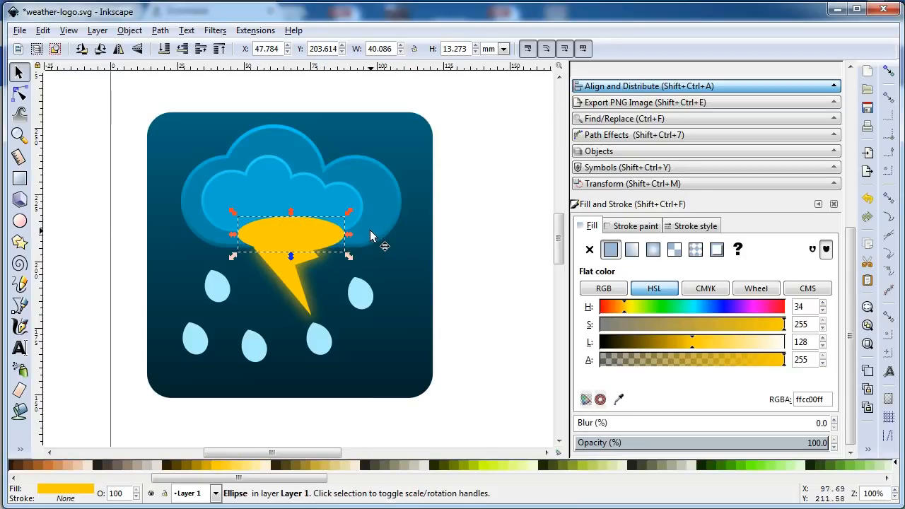
key(shift)
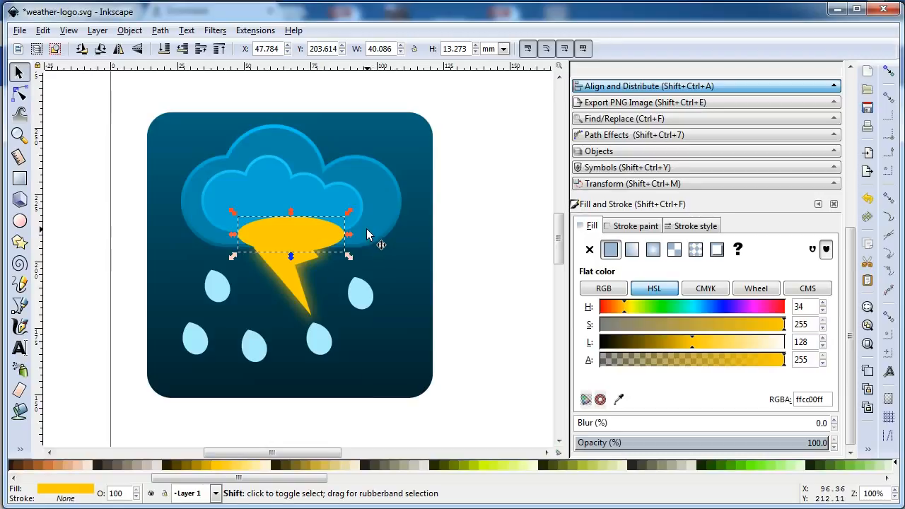
shift+click(369, 224)
shift+click(283, 116)
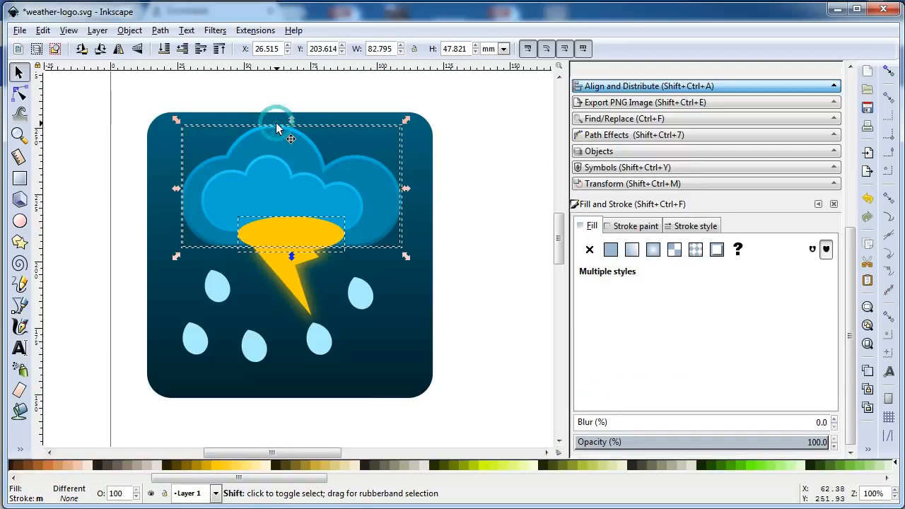
shift+click(317, 116)
click(131, 30)
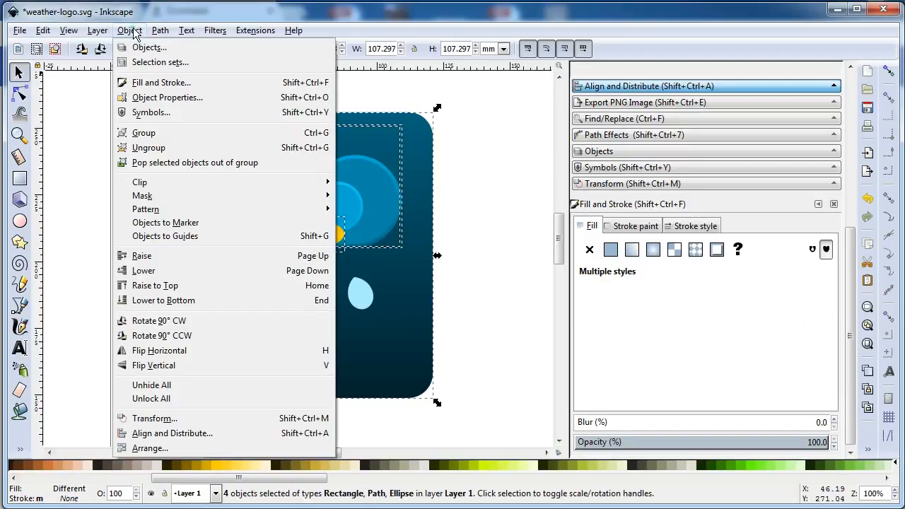
click(190, 303)
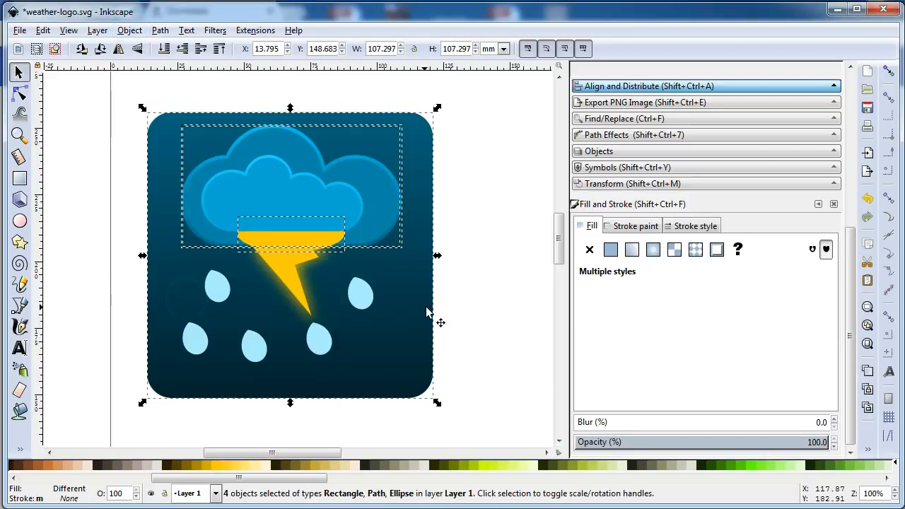
click(467, 311)
Turn the ellipse into a soft glow with 23.8% blur and 56.5% opacity.
click(332, 242)
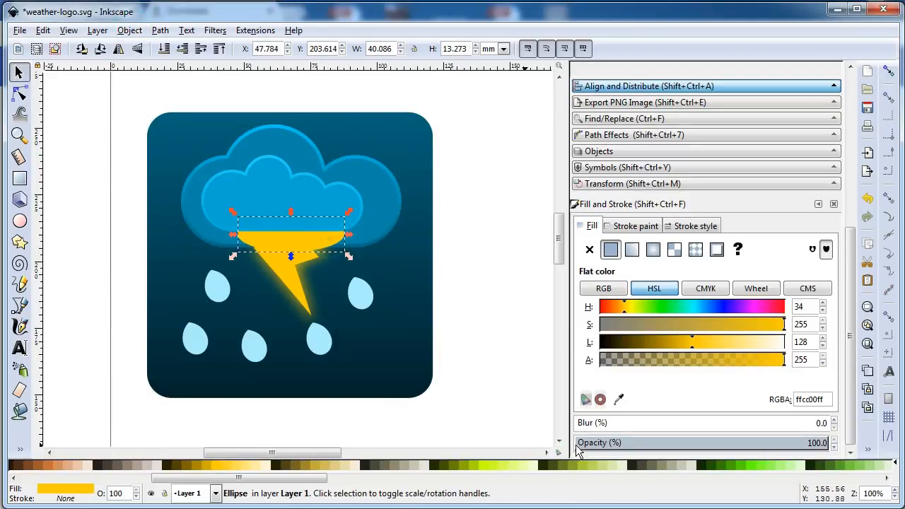
drag(586, 427, 636, 425)
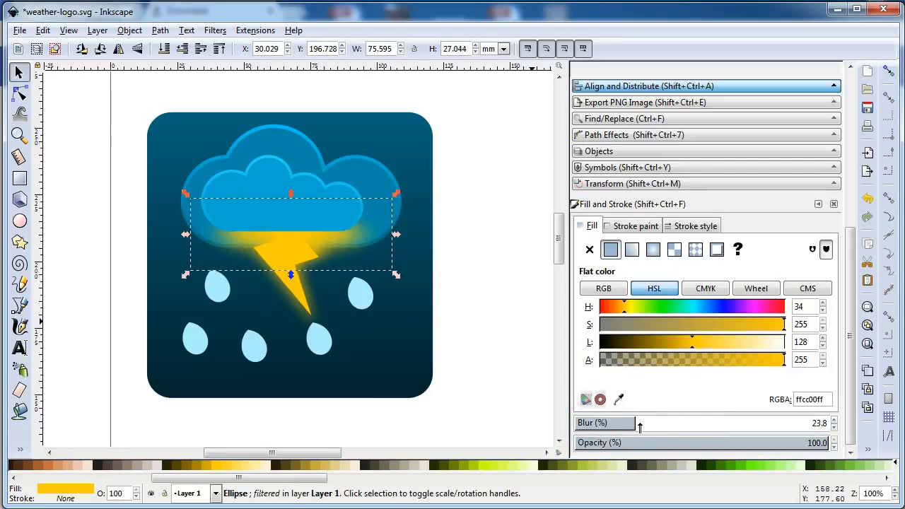
click(732, 443)
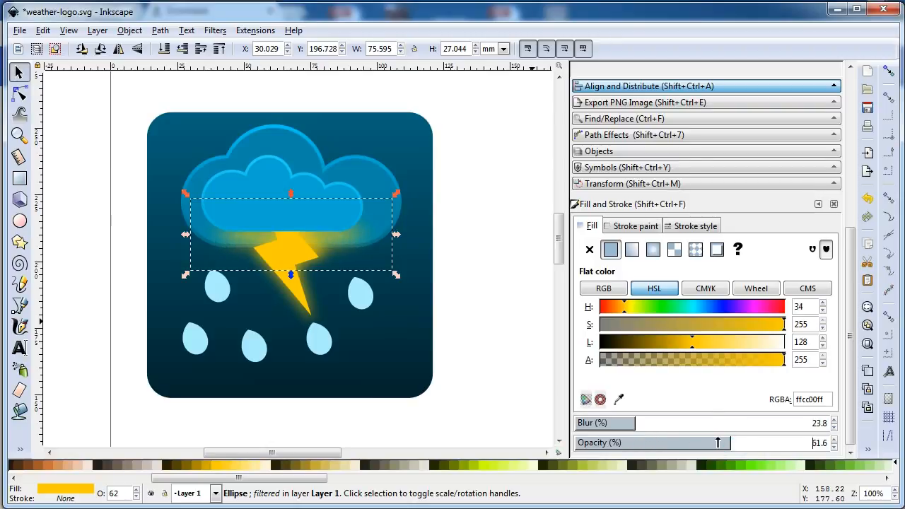
drag(722, 443, 718, 443)
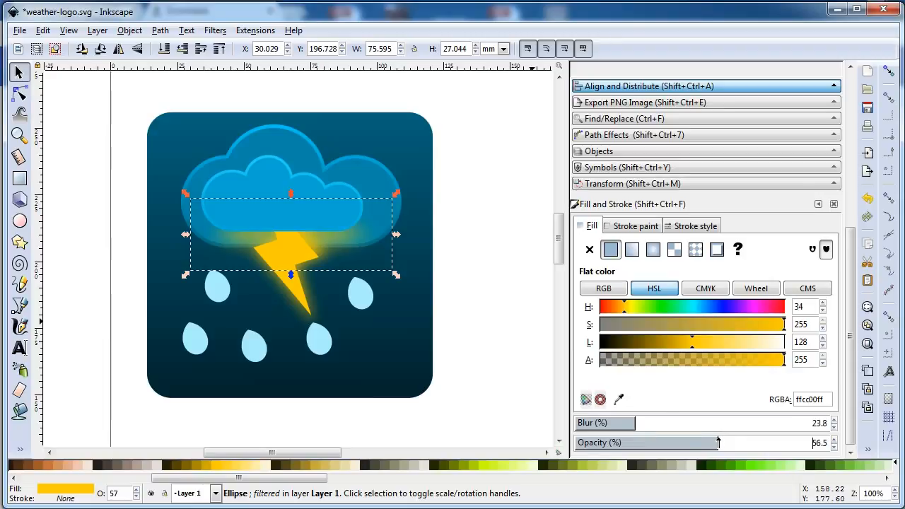
click(505, 317)
Give the sharp bolt a linear gradient fill running from the cloud to its tip, with the end stop fully opaque ffcc00.
click(289, 277)
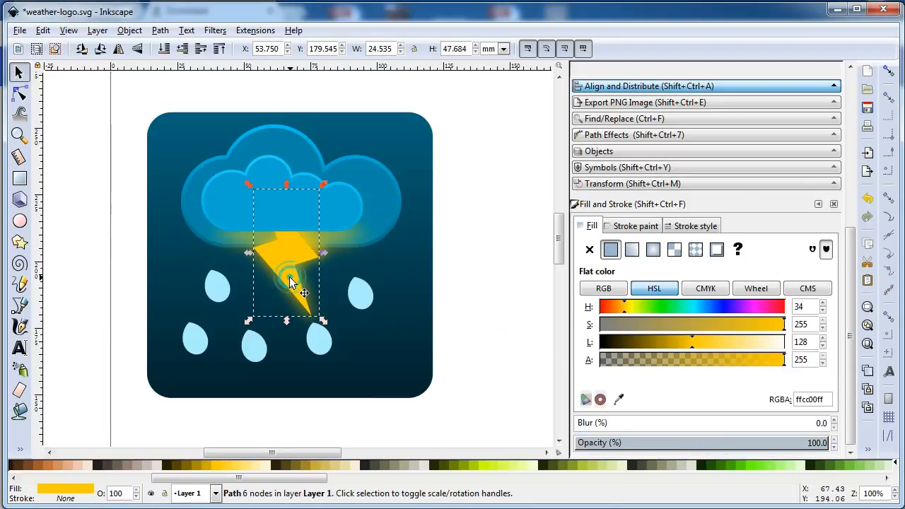
click(631, 250)
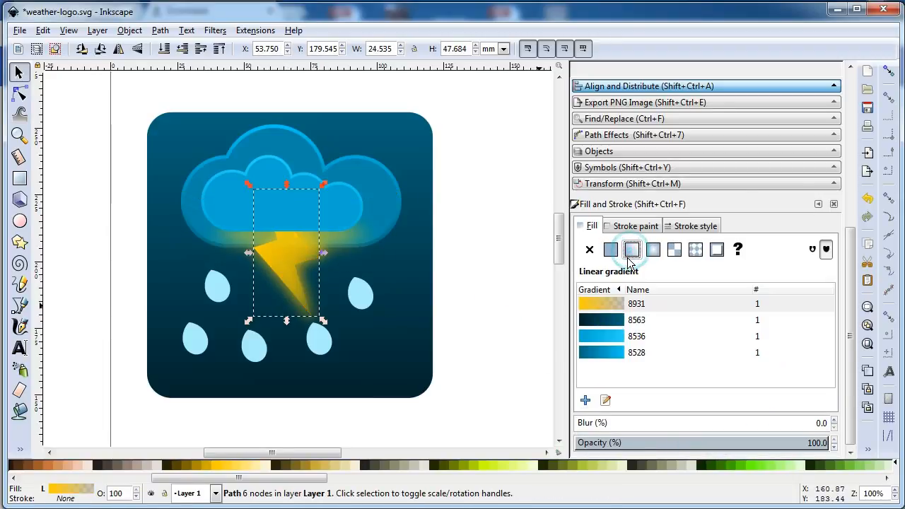
click(607, 403)
drag(254, 253, 275, 216)
drag(320, 249, 306, 302)
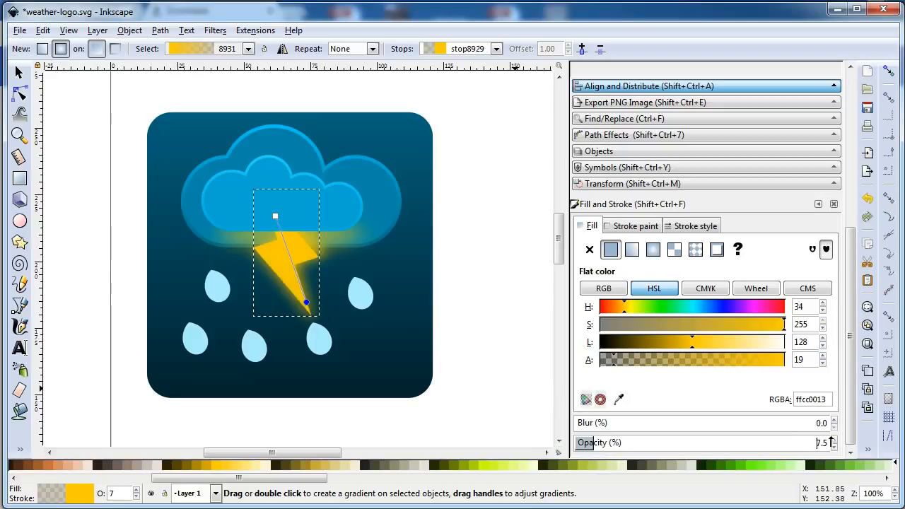
drag(586, 440, 844, 442)
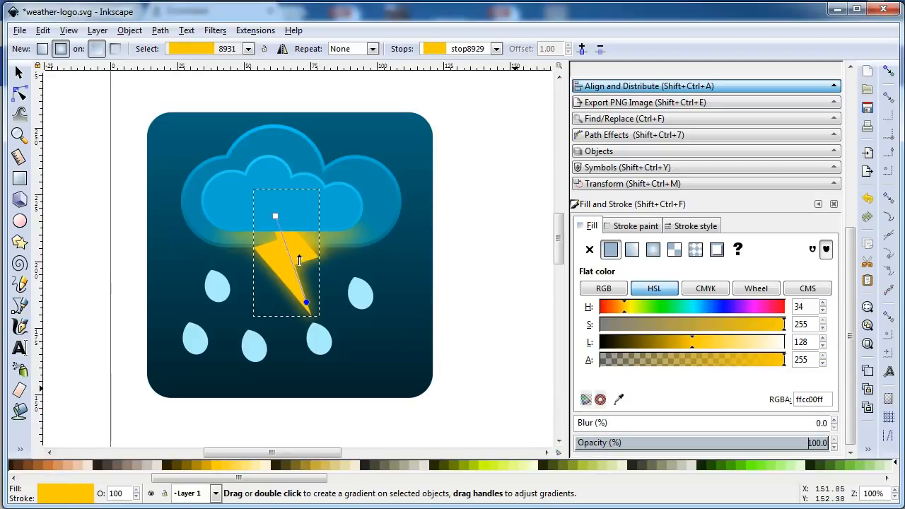
Add a middle stop to the bolt's gradient and recolor the top stop to dark brown 753900.
double_click(287, 243)
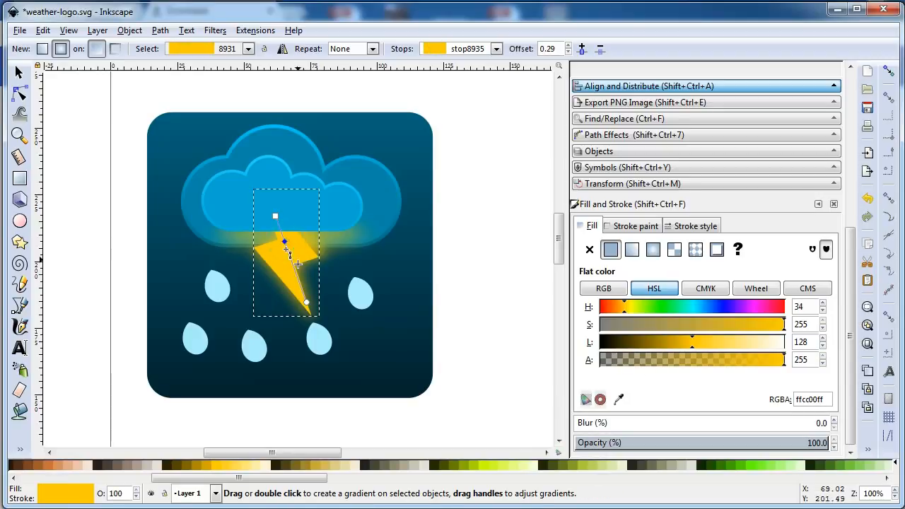
click(275, 215)
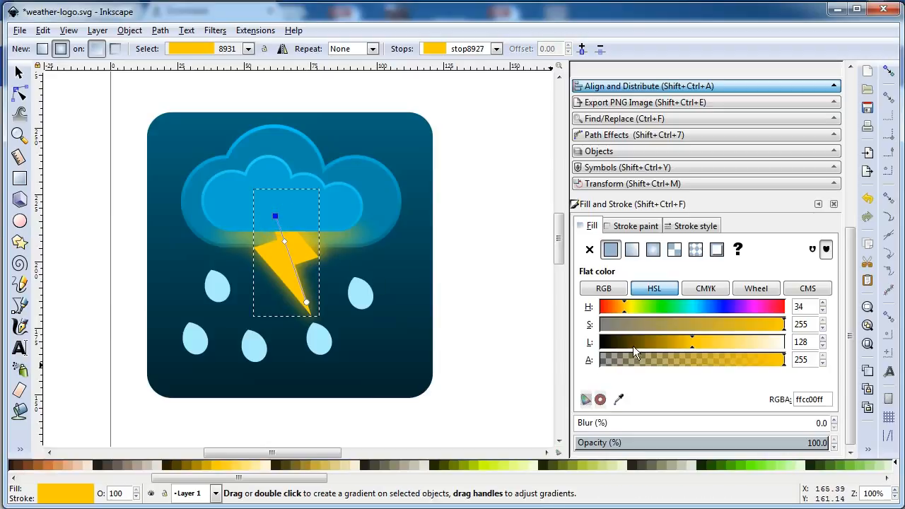
drag(686, 339, 644, 341)
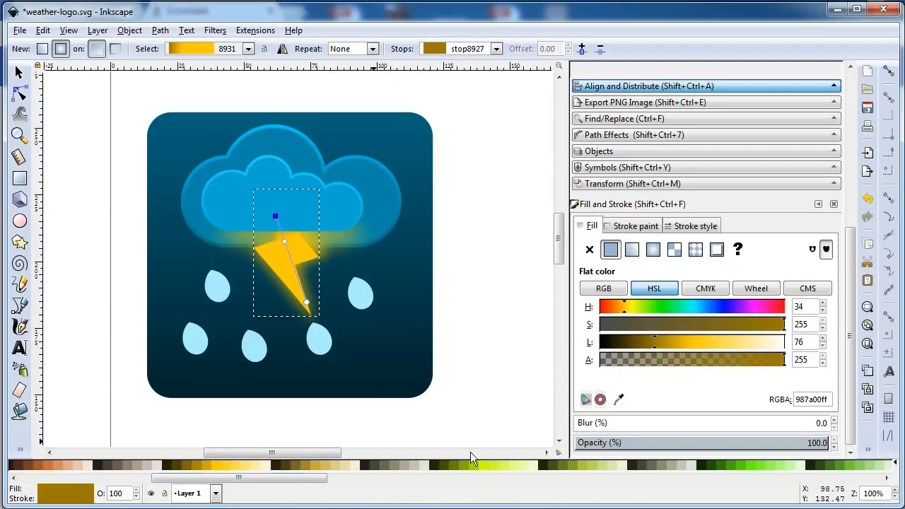
drag(629, 313, 616, 308)
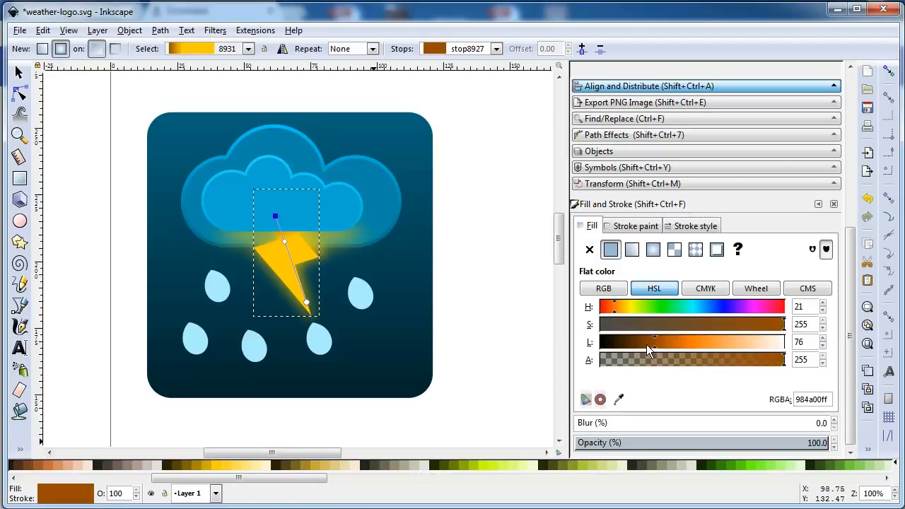
drag(650, 350, 641, 343)
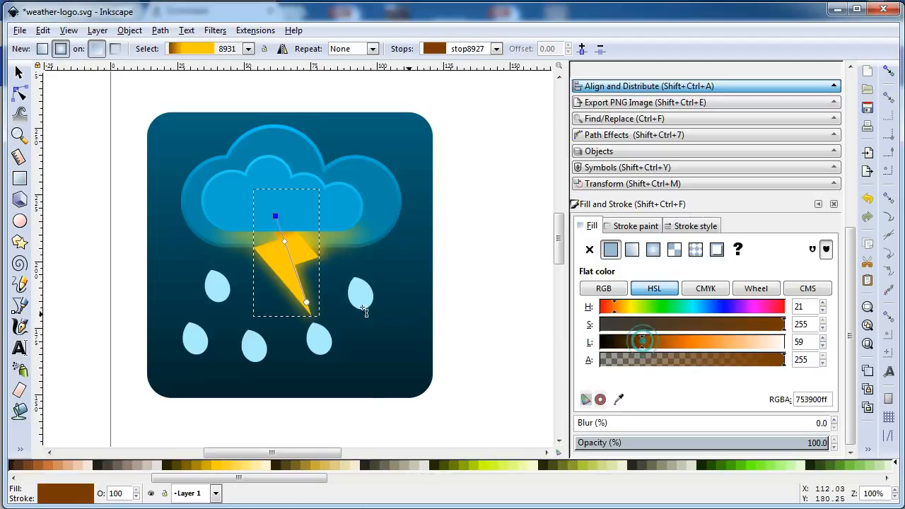
Shift the bolt gradient's top stop to the right and its middle stop down to an offset of 0.41.
drag(285, 241, 287, 248)
mouse_move(276, 216)
mouse_down()
mouse_move(267, 213)
mouse_move(293, 213)
mouse_up()
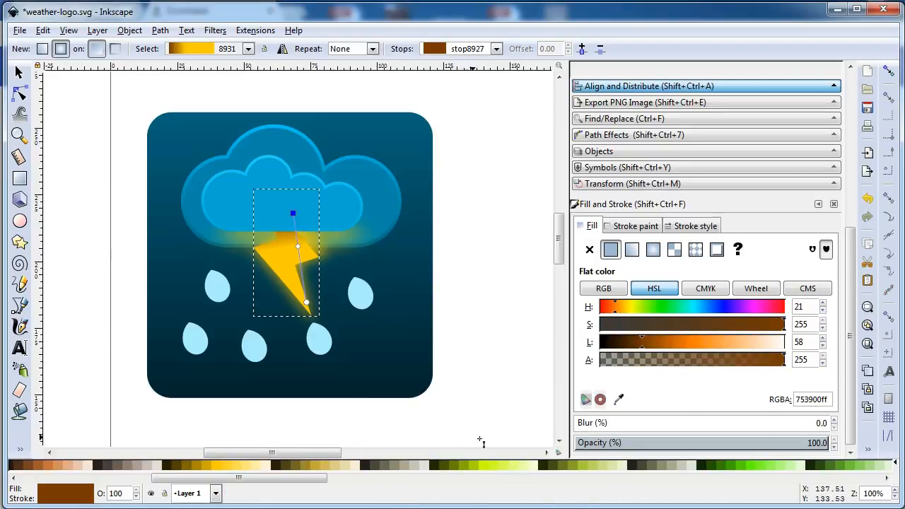
click(300, 251)
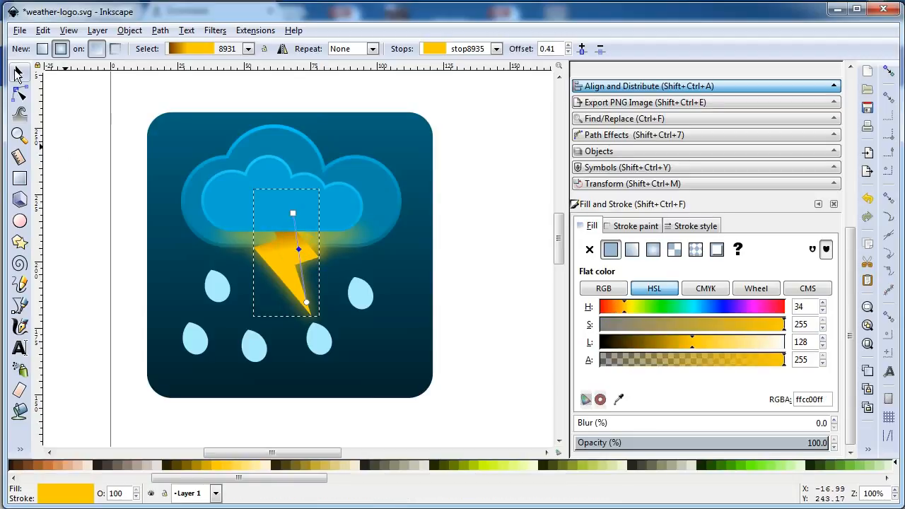
Deselect the bolt and save the finished weather logo file.
click(19, 72)
click(494, 295)
key(ctrl+s)
key(ctrl+s)
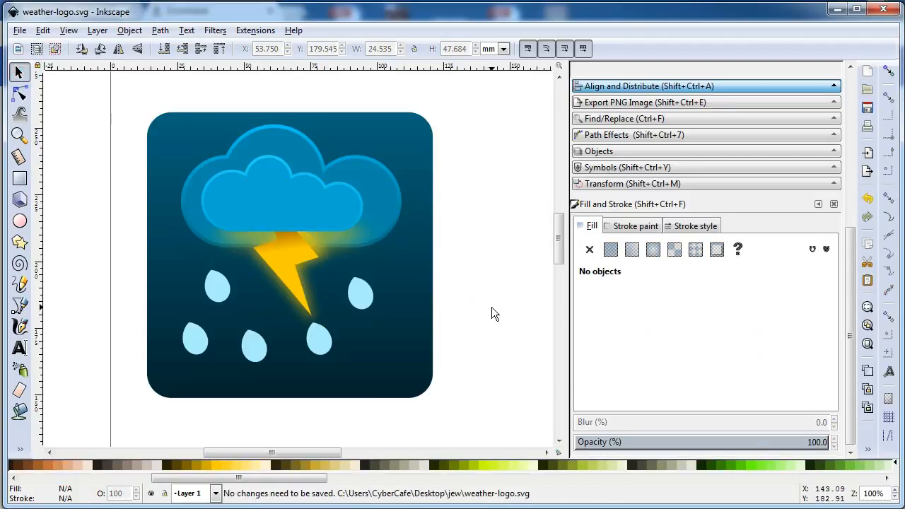
key(2)
key(ctrl+s)
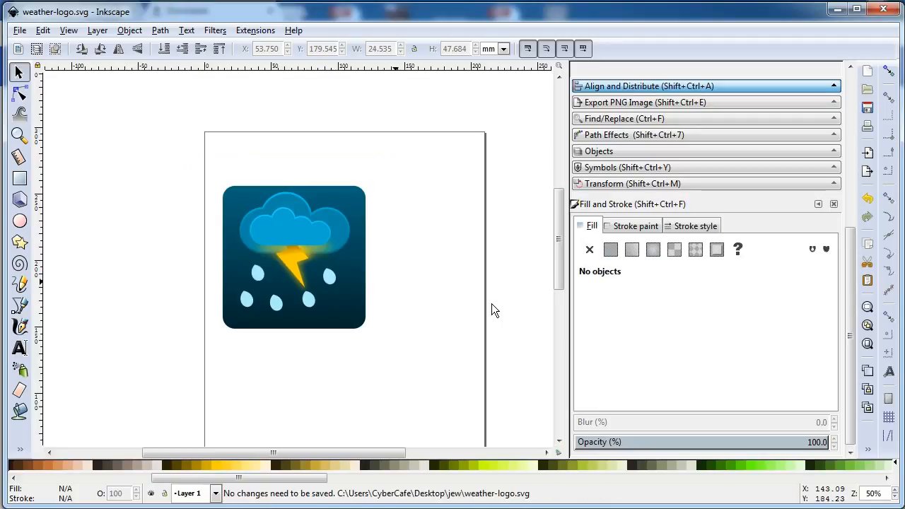